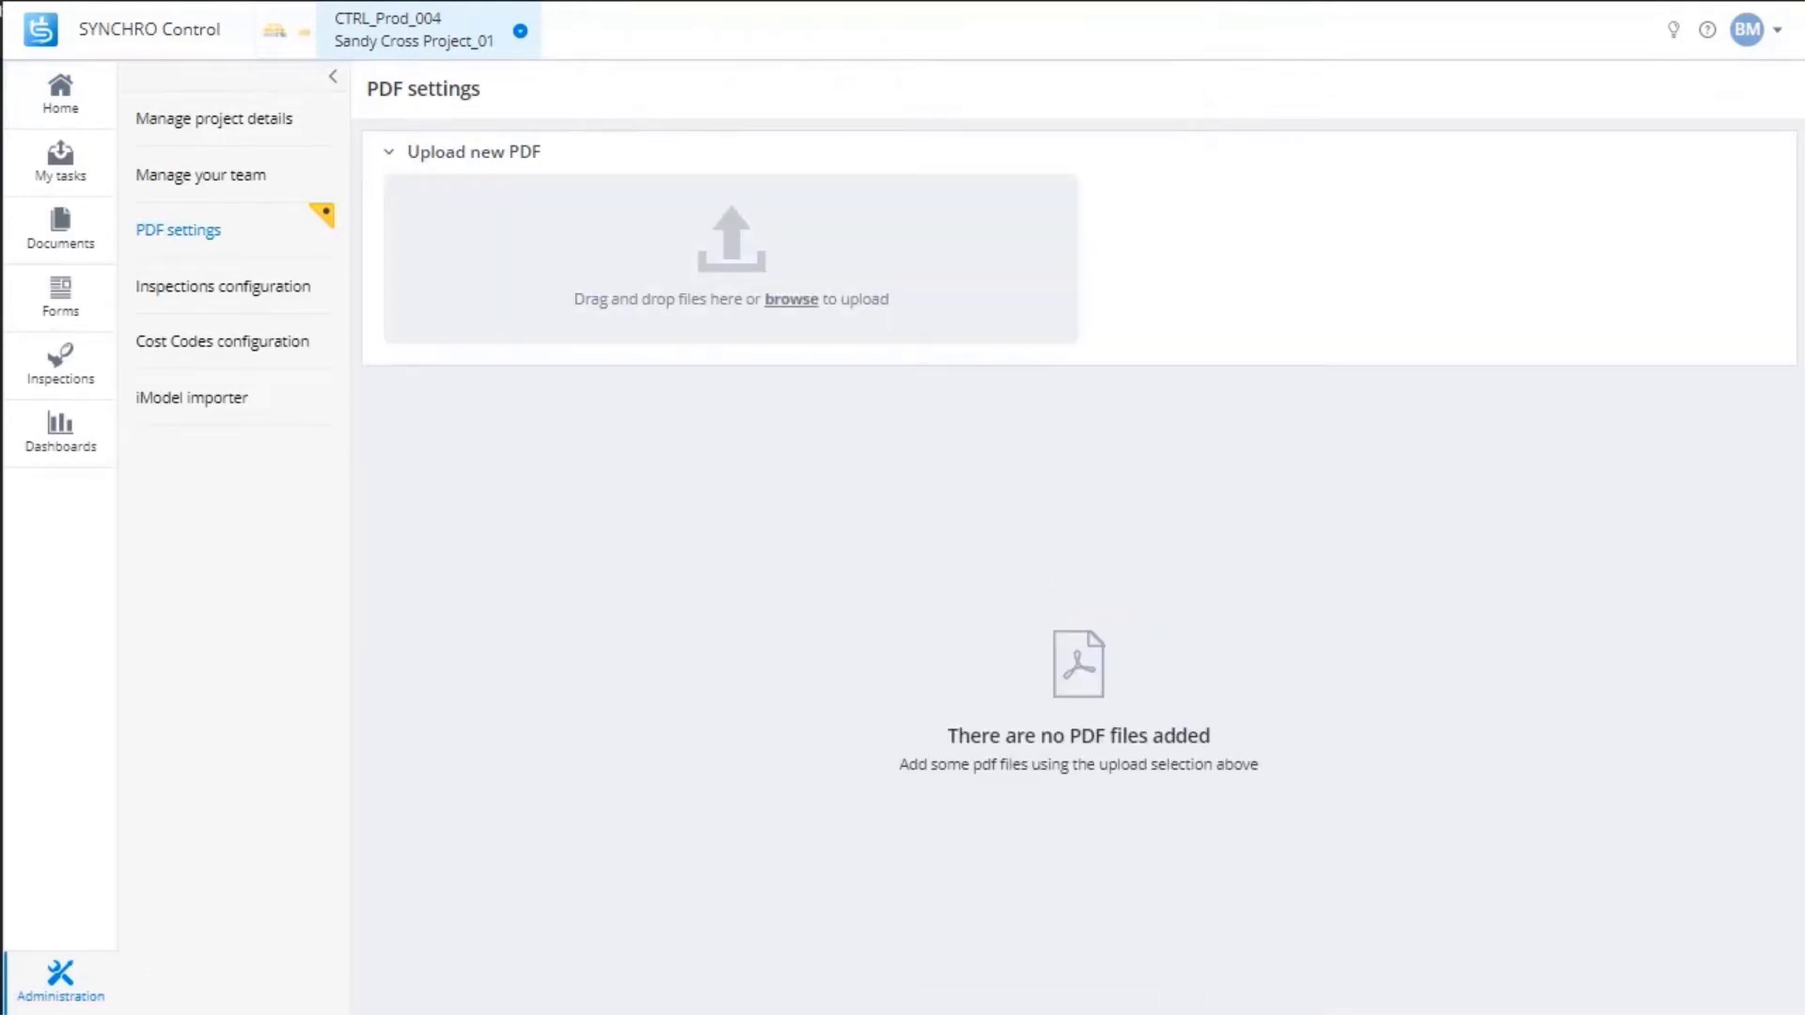
Upload the roadway plan PDF files to the project's PDF settings
{"action": "left_click_drag", "start_coordinate": [1804, 507], "coordinate": [766, 330]}
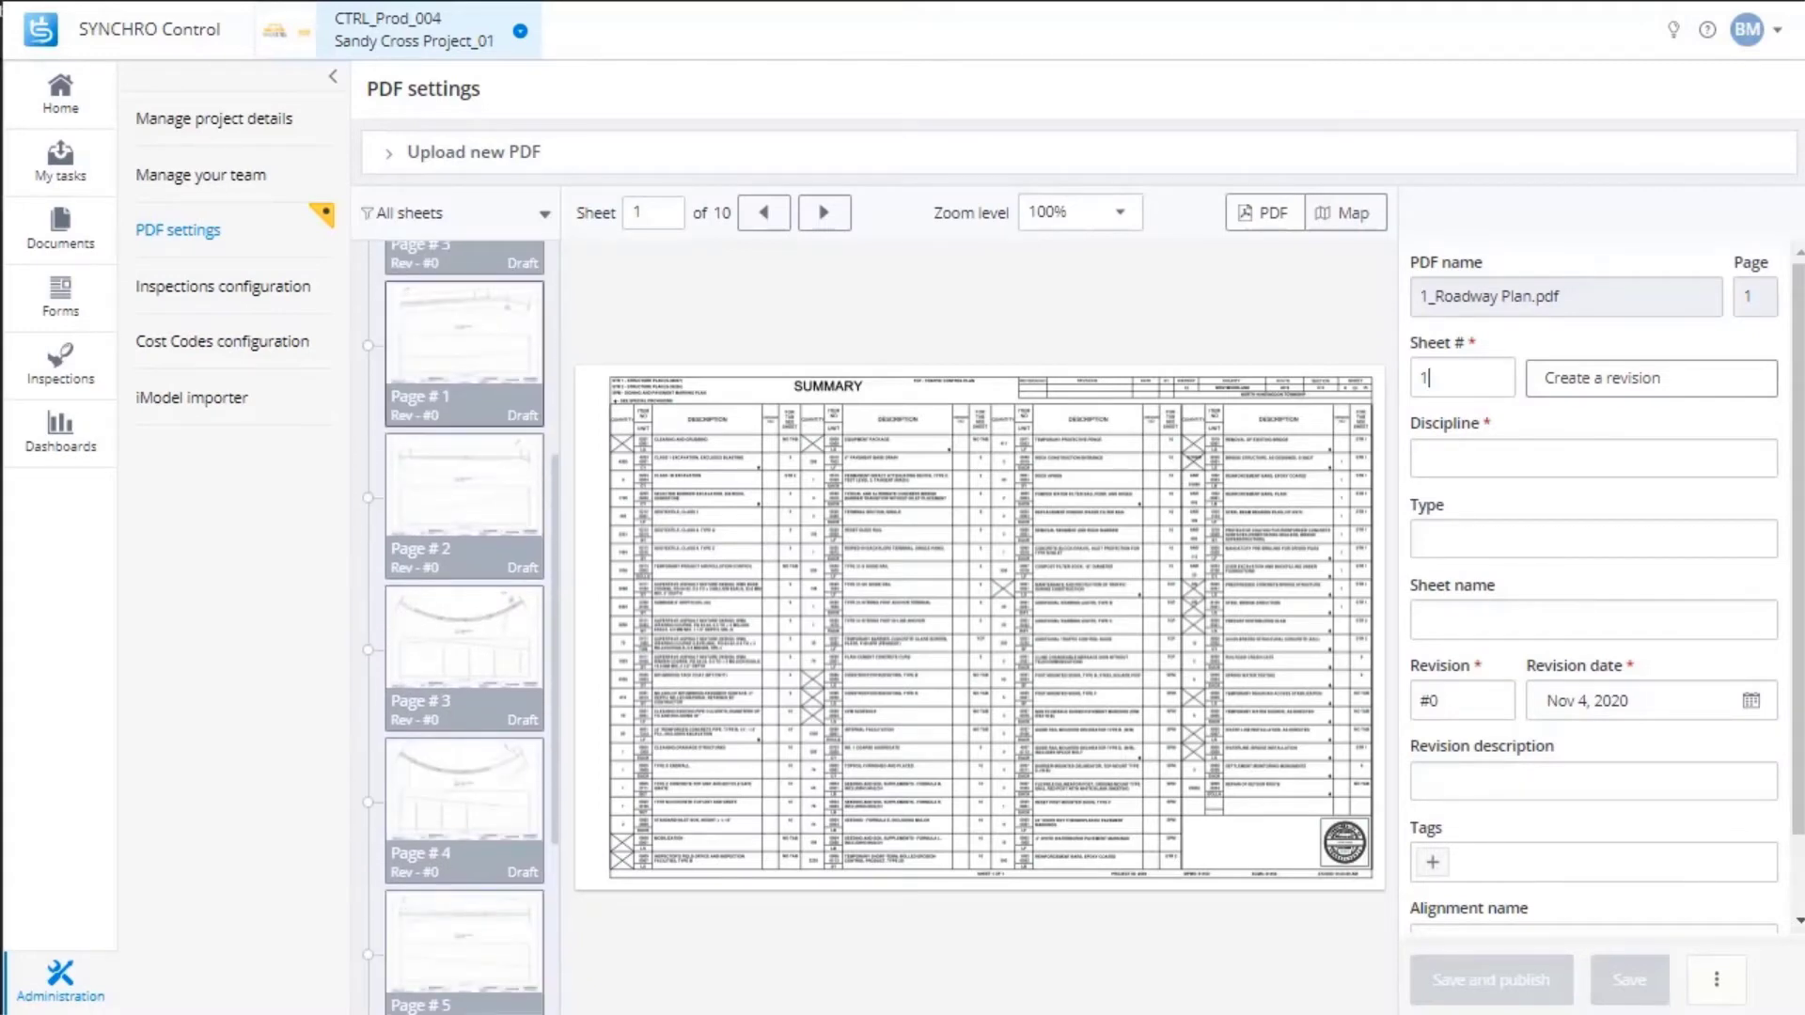
Assign page 1 of 1.1_Roadway Plan.pdf sheet number 1, discipline Road and type Plan and Profile
{"action": "left_click", "coordinate": [465, 353]}
{"action": "left_click", "coordinate": [1421, 378]}
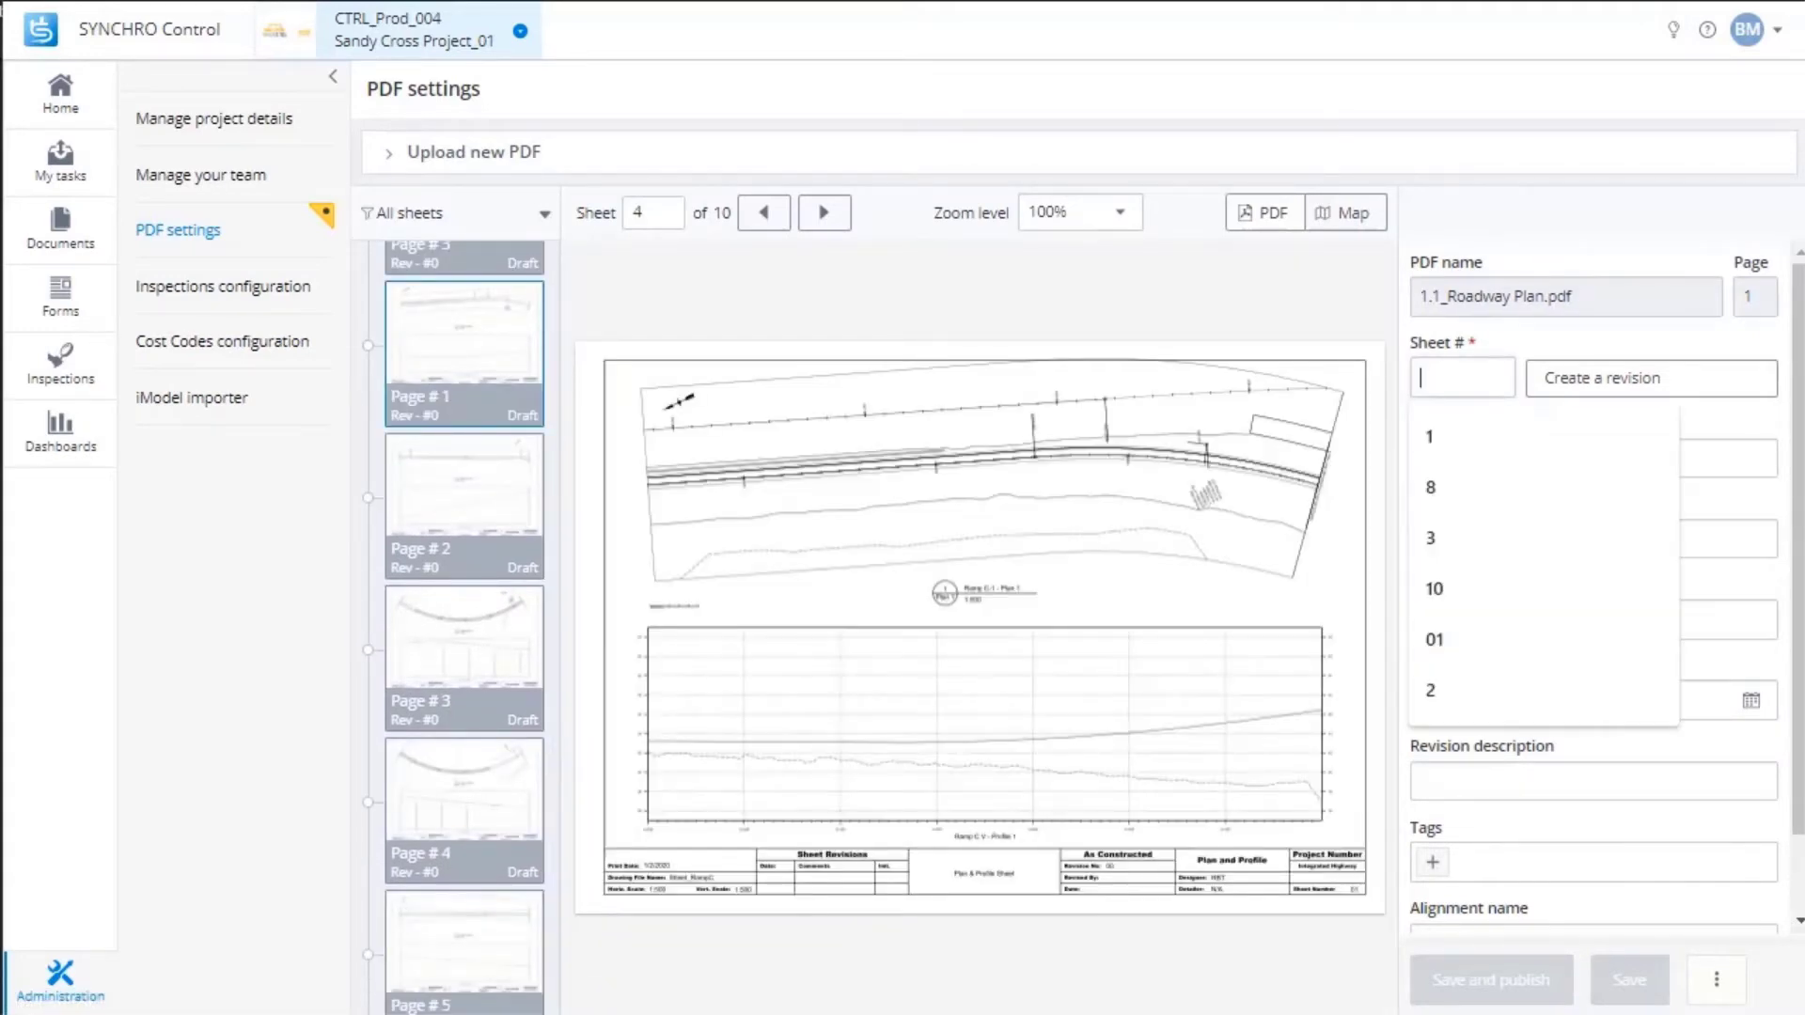
{"action": "type", "text": "1"}
{"action": "key", "text": "Tab"}
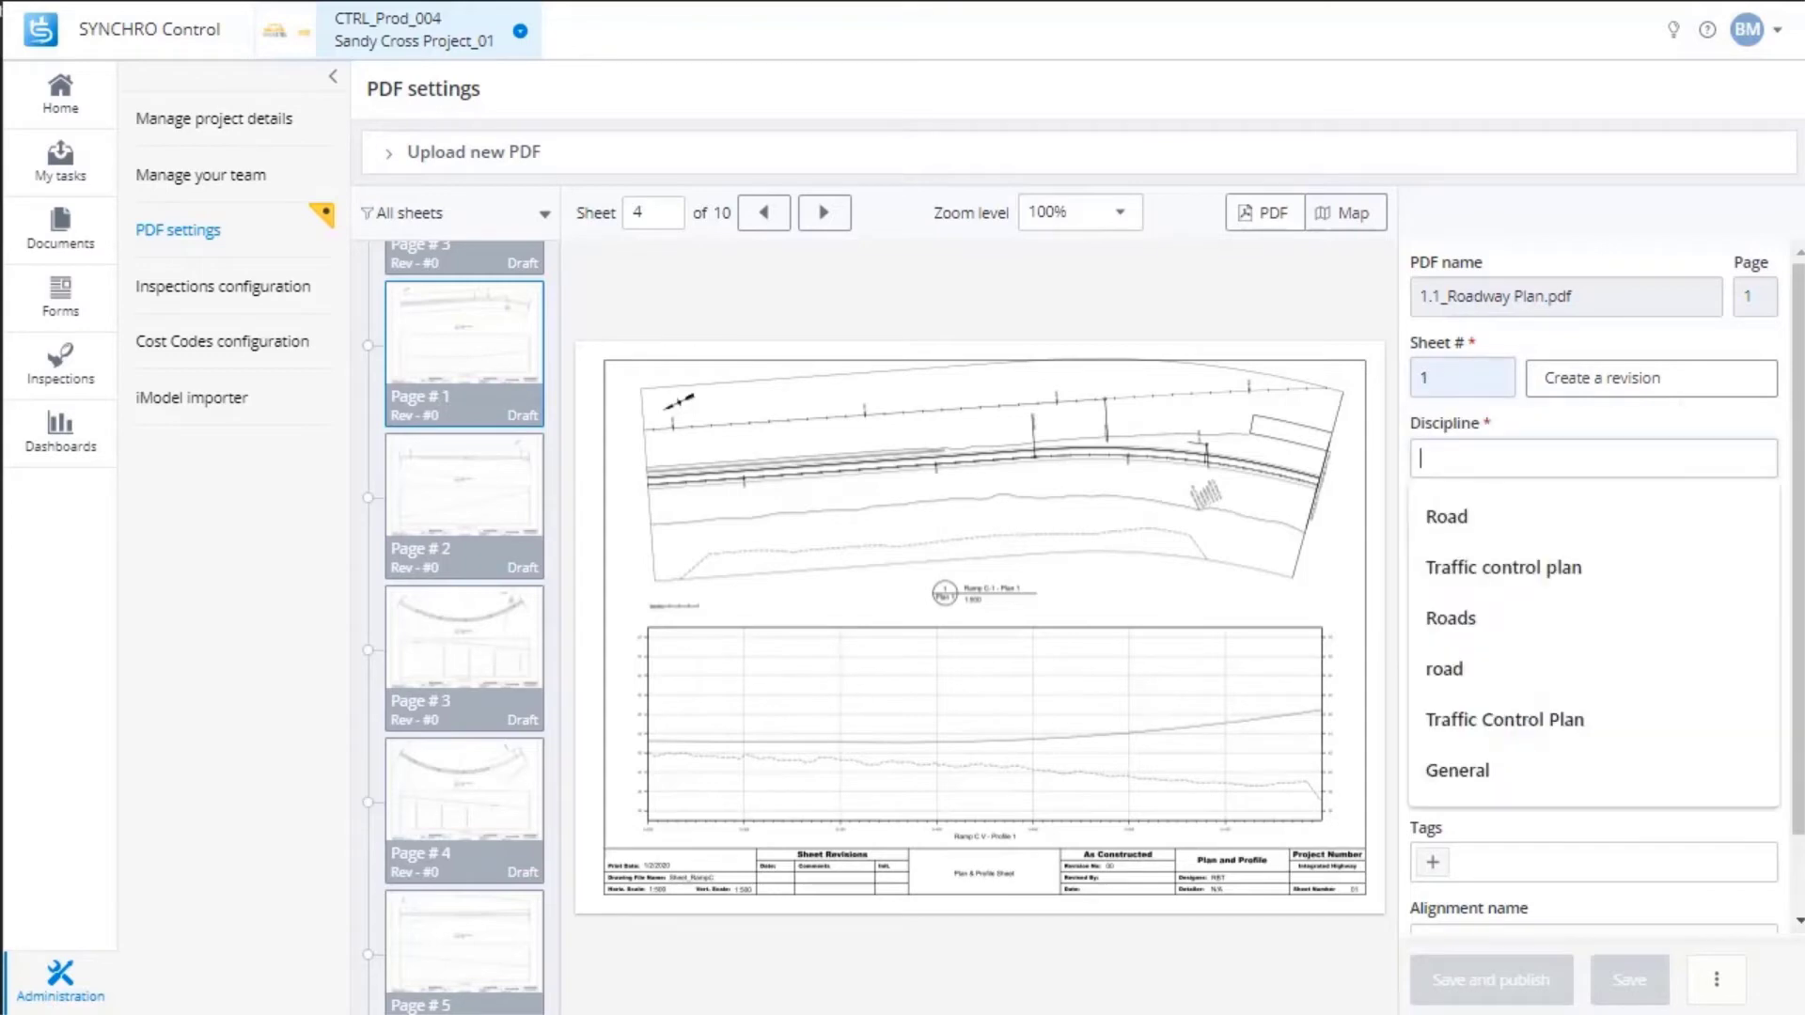
{"action": "type", "text": "road"}
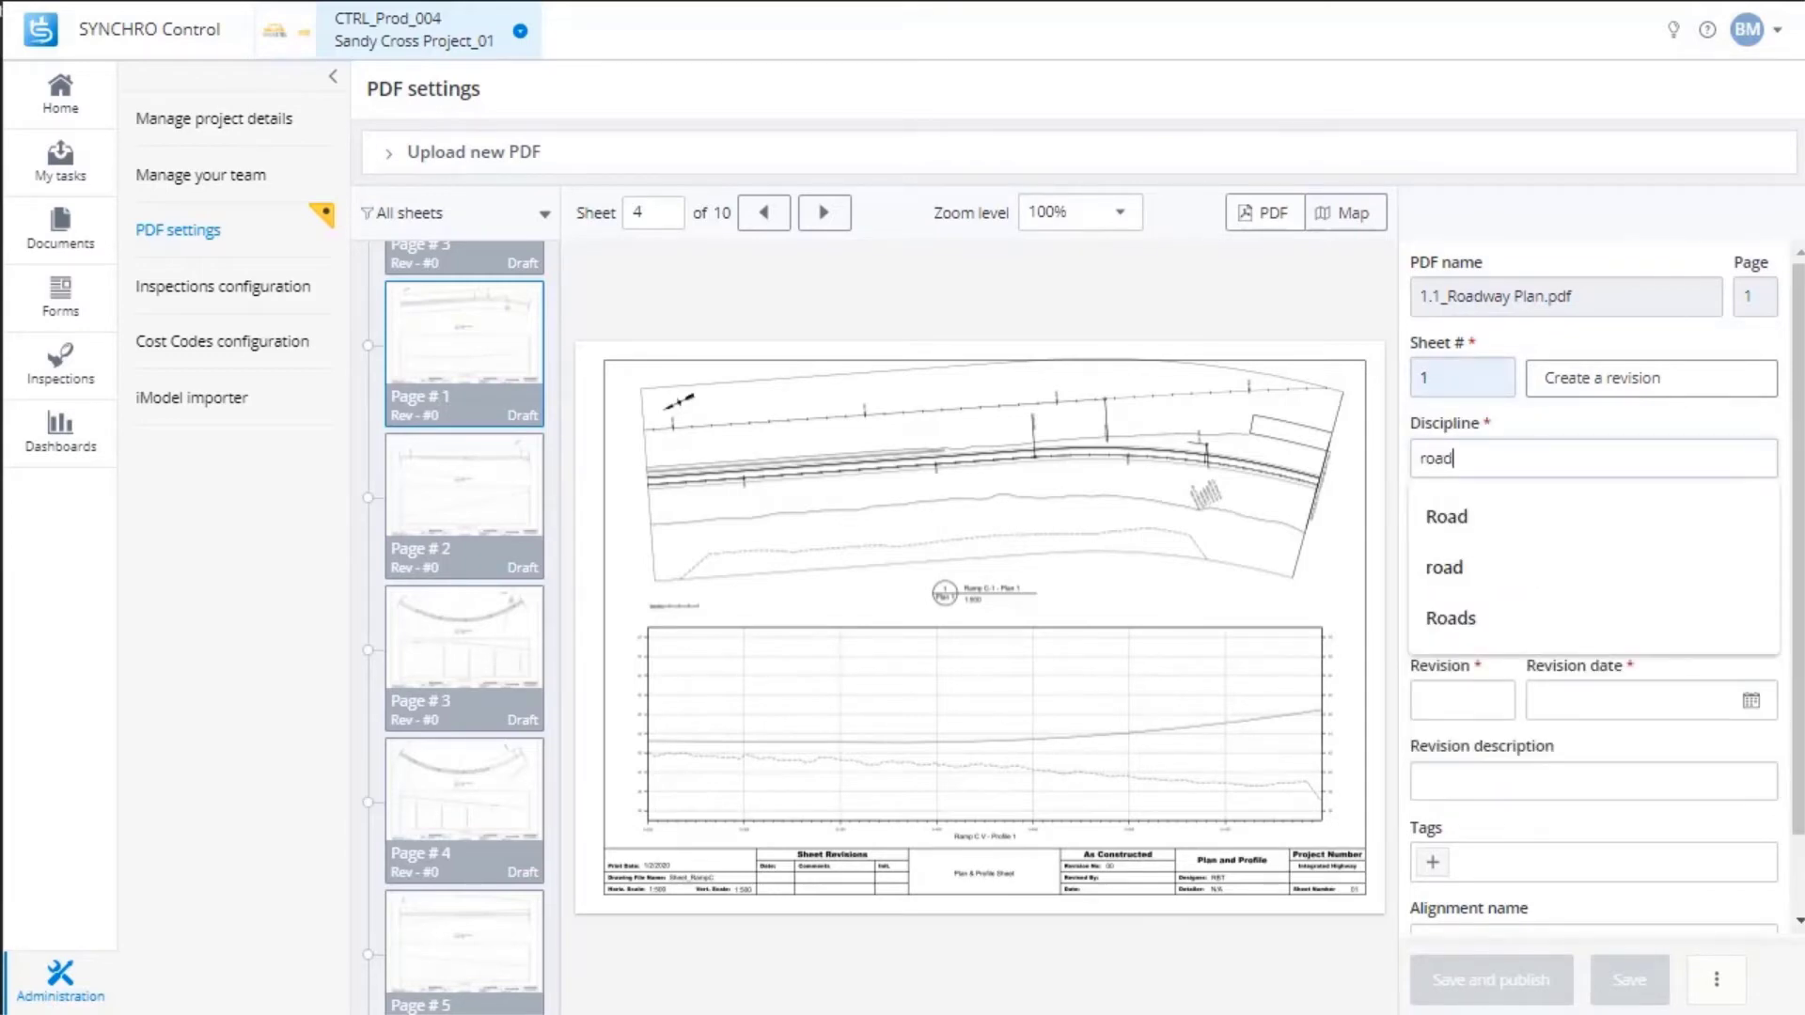
{"action": "key", "text": "Down"}
{"action": "key", "text": "Return"}
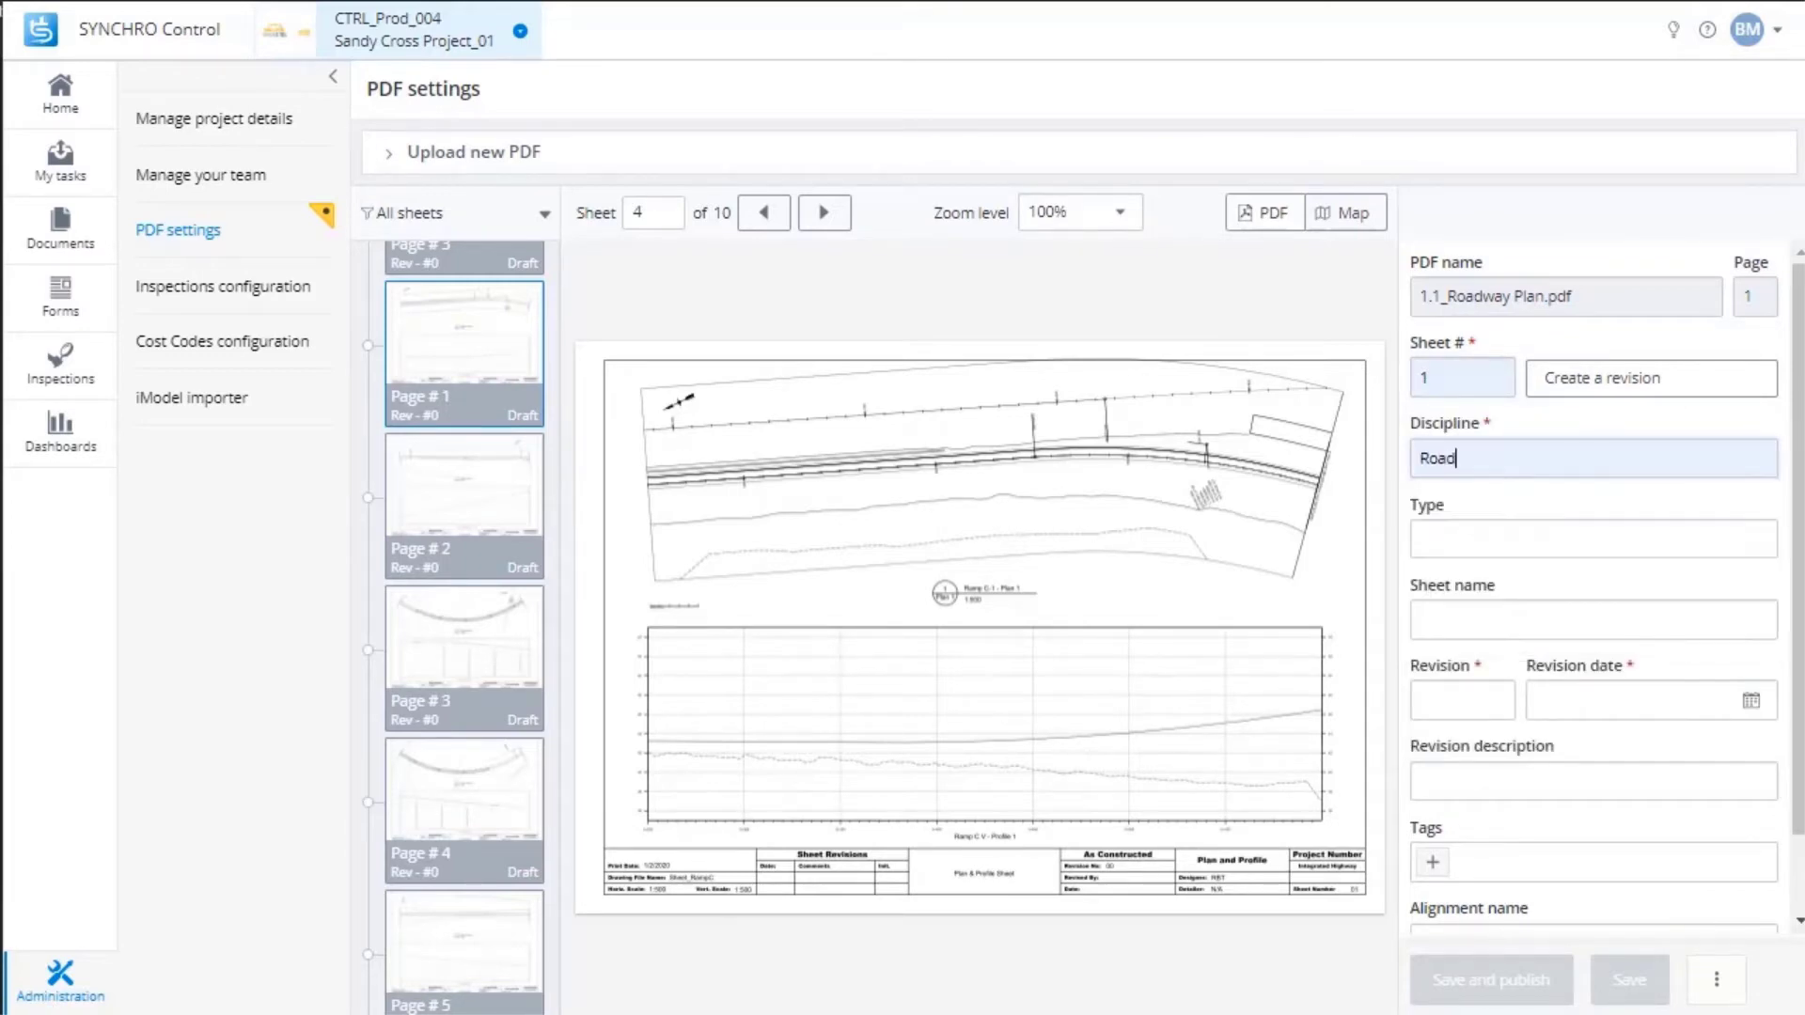
{"action": "left_click", "coordinate": [1421, 538]}
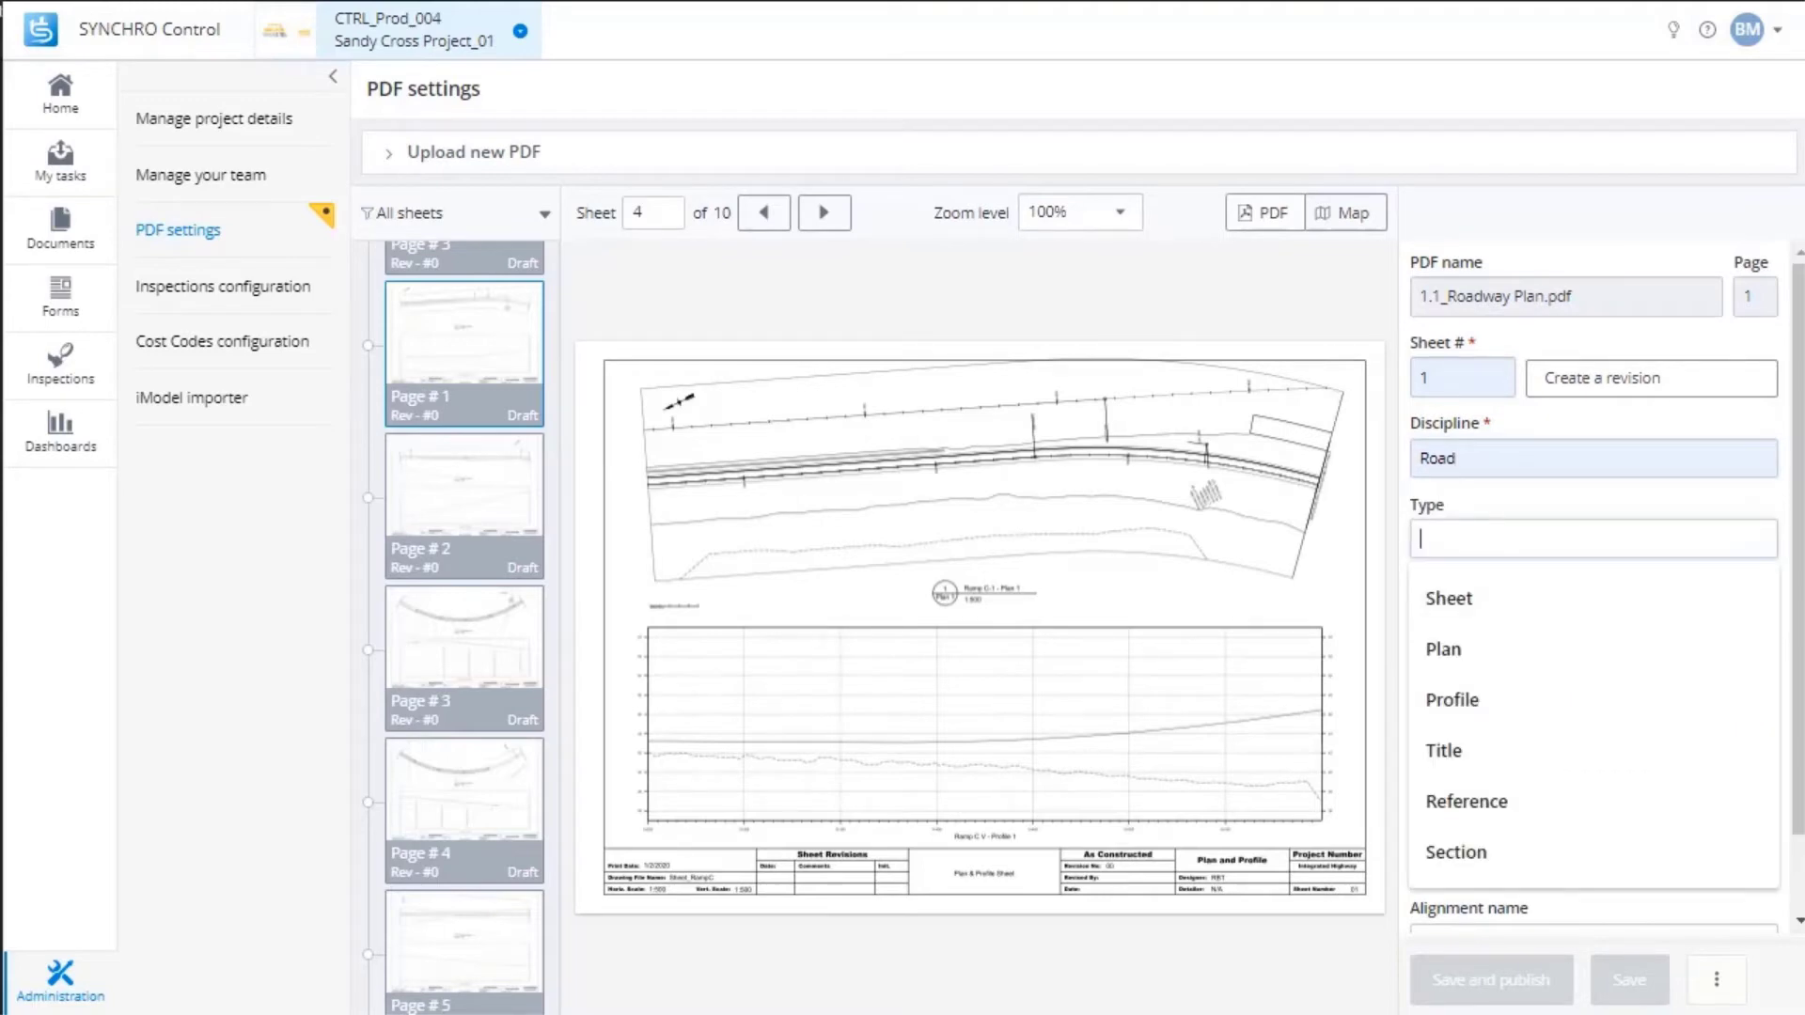
{"action": "type", "text": "Plan and Profile"}
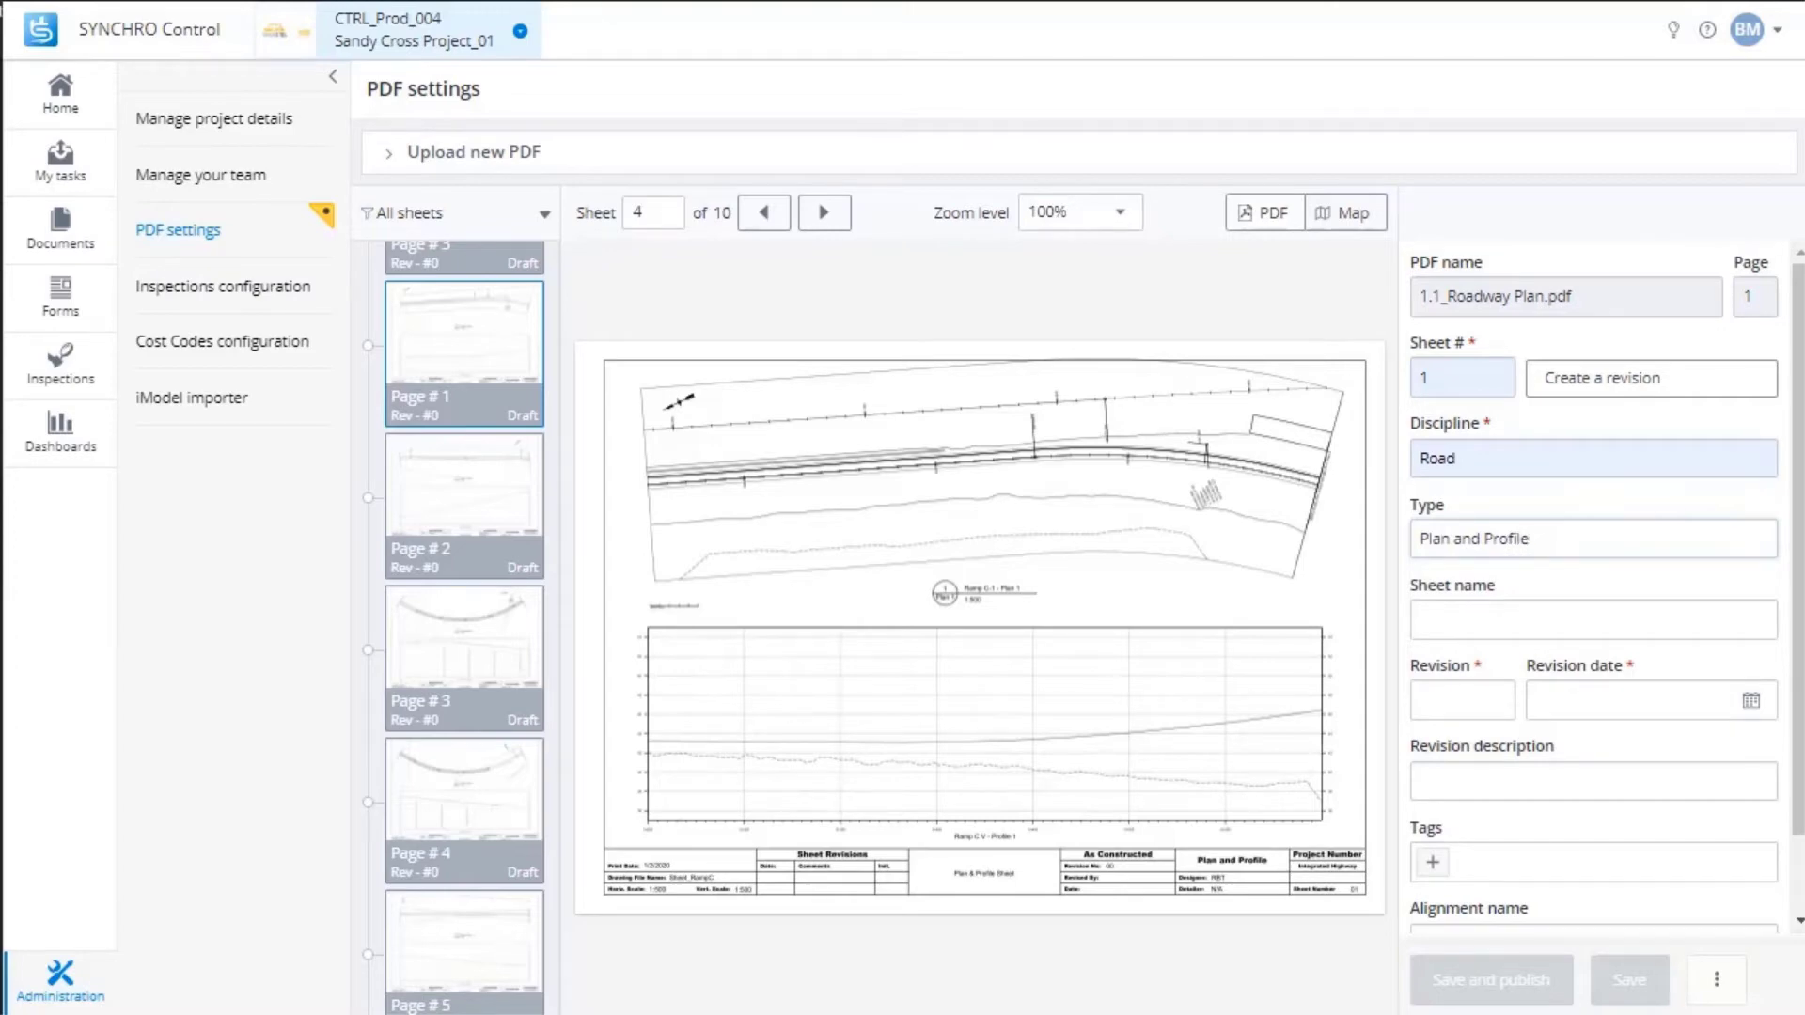
Name the sheet "Ramp C-1 - Plan 1" and set its revision to 0
{"action": "left_click", "coordinate": [1505, 620]}
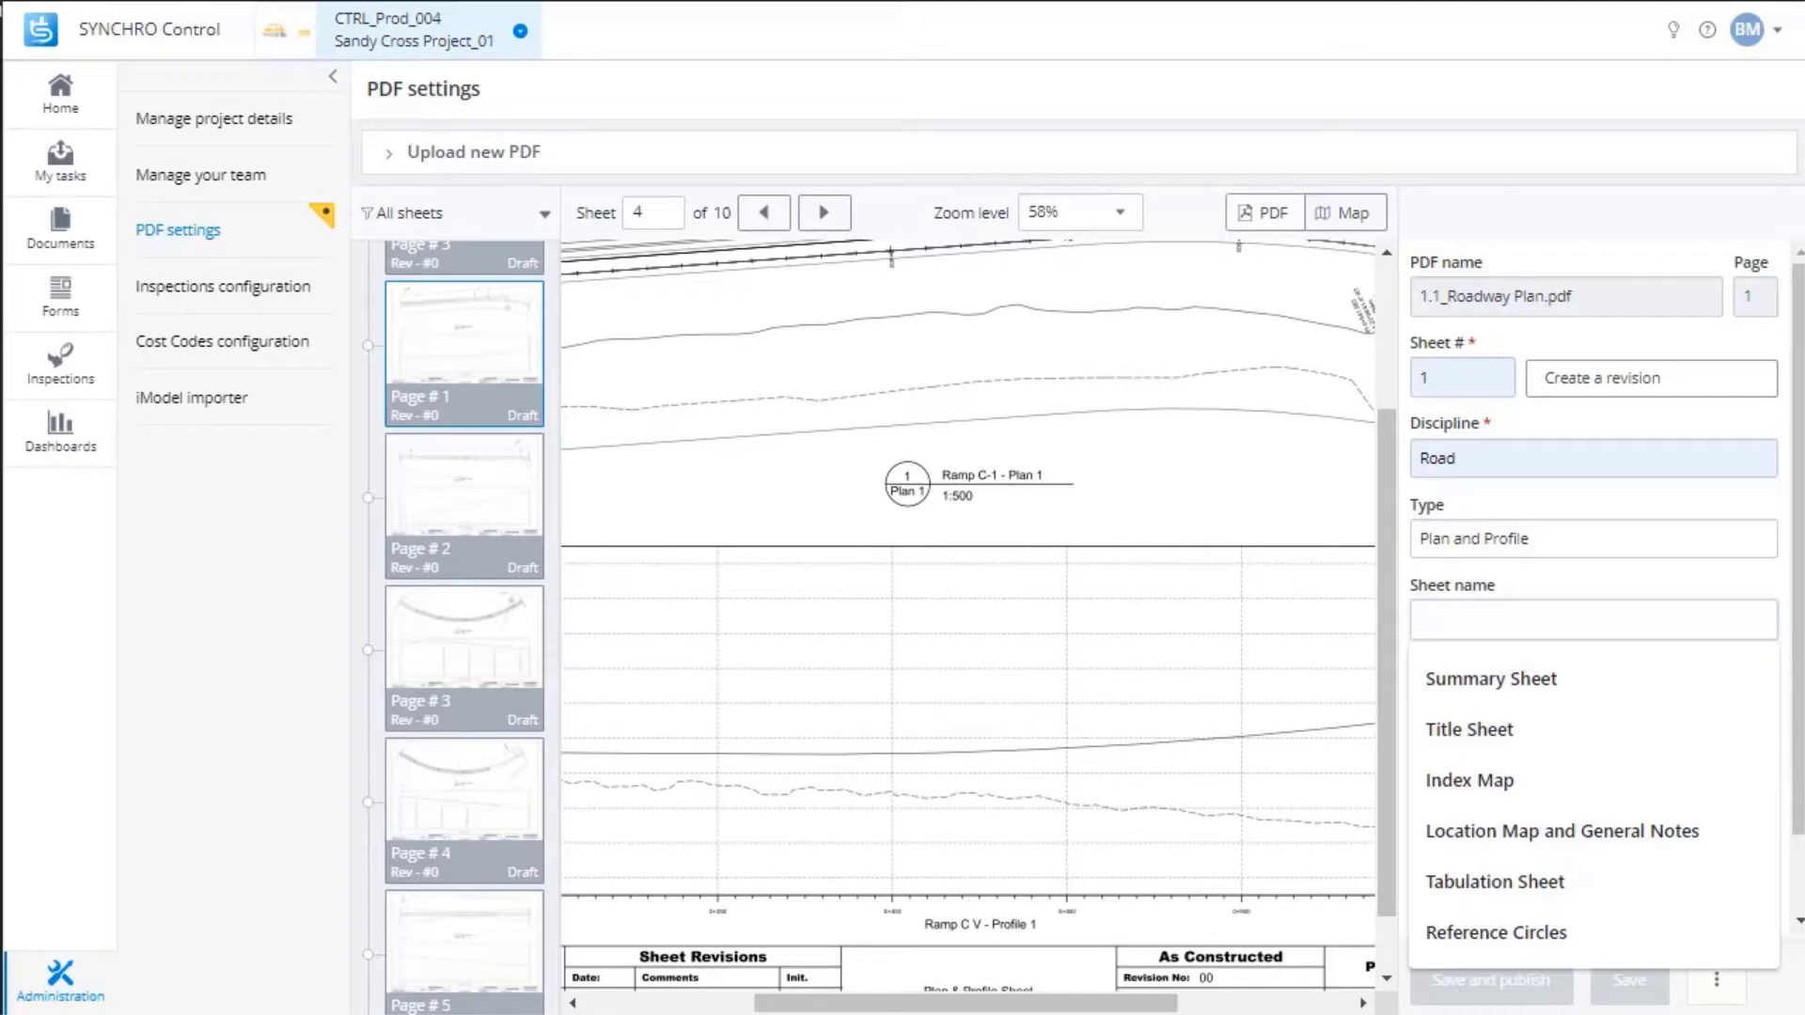
{"action": "type", "text": "Ramp C-1 - Plan 1"}
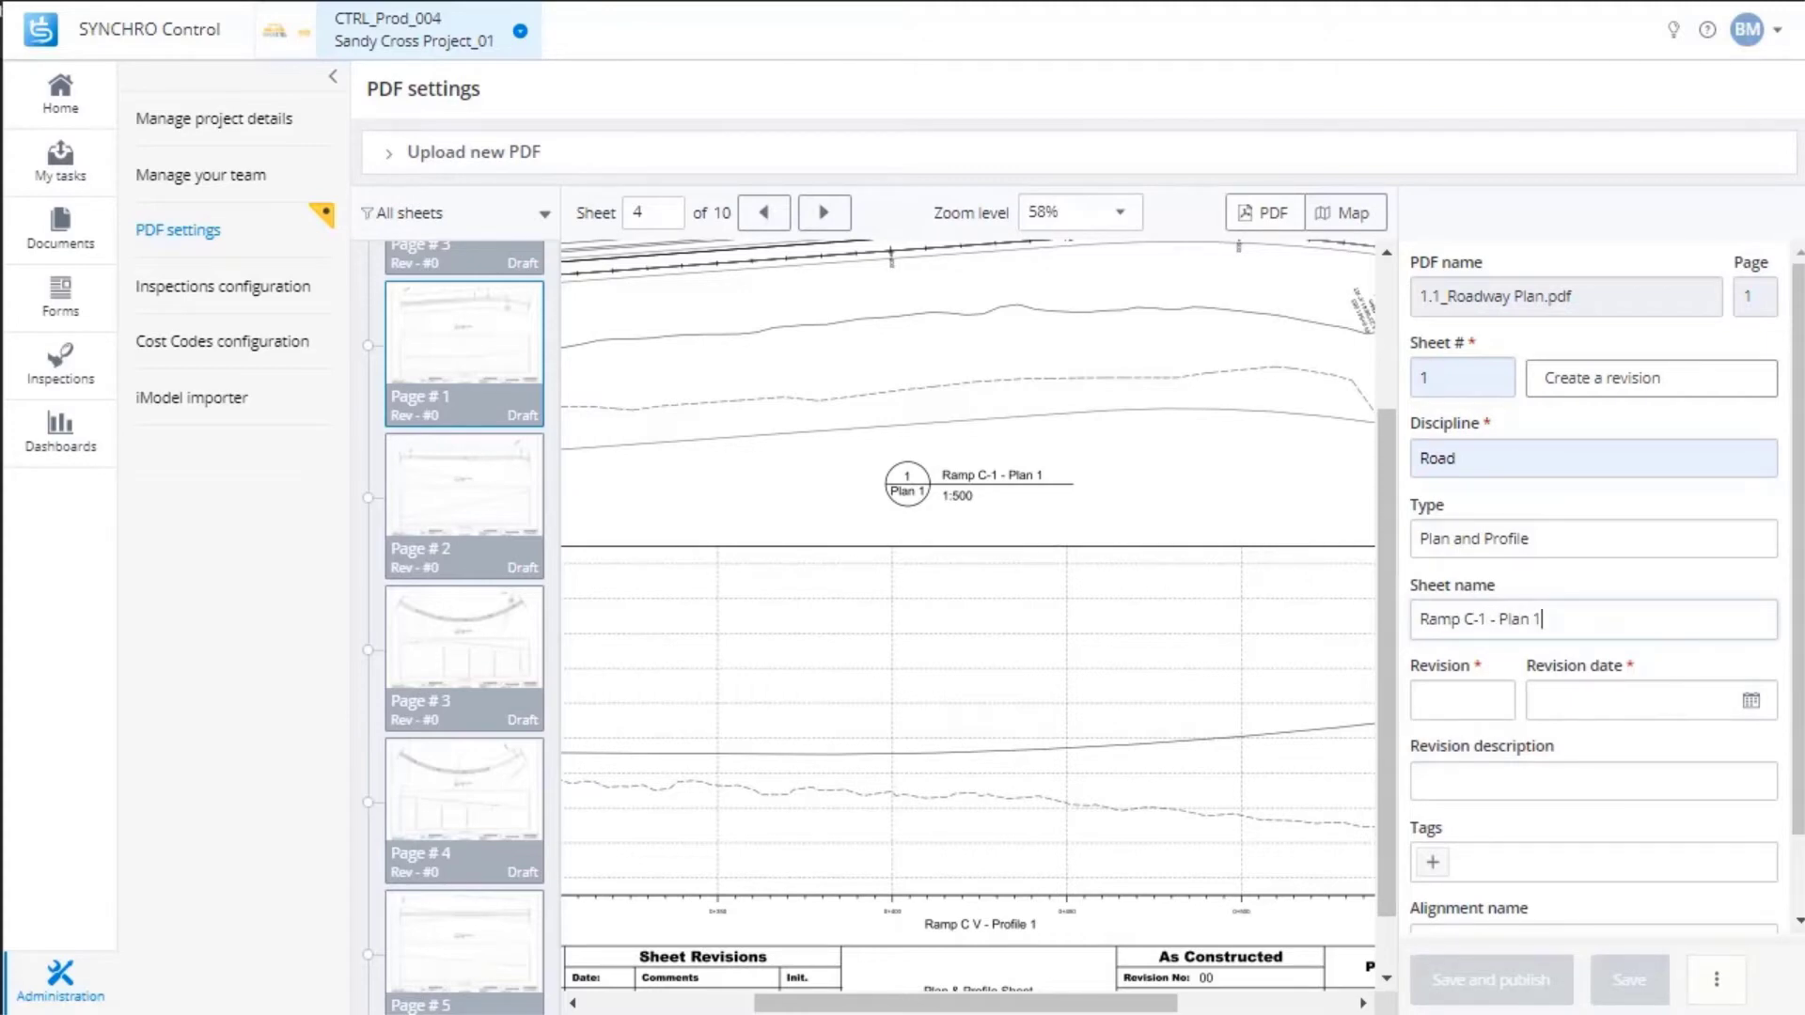
{"action": "left_click", "coordinate": [1462, 700]}
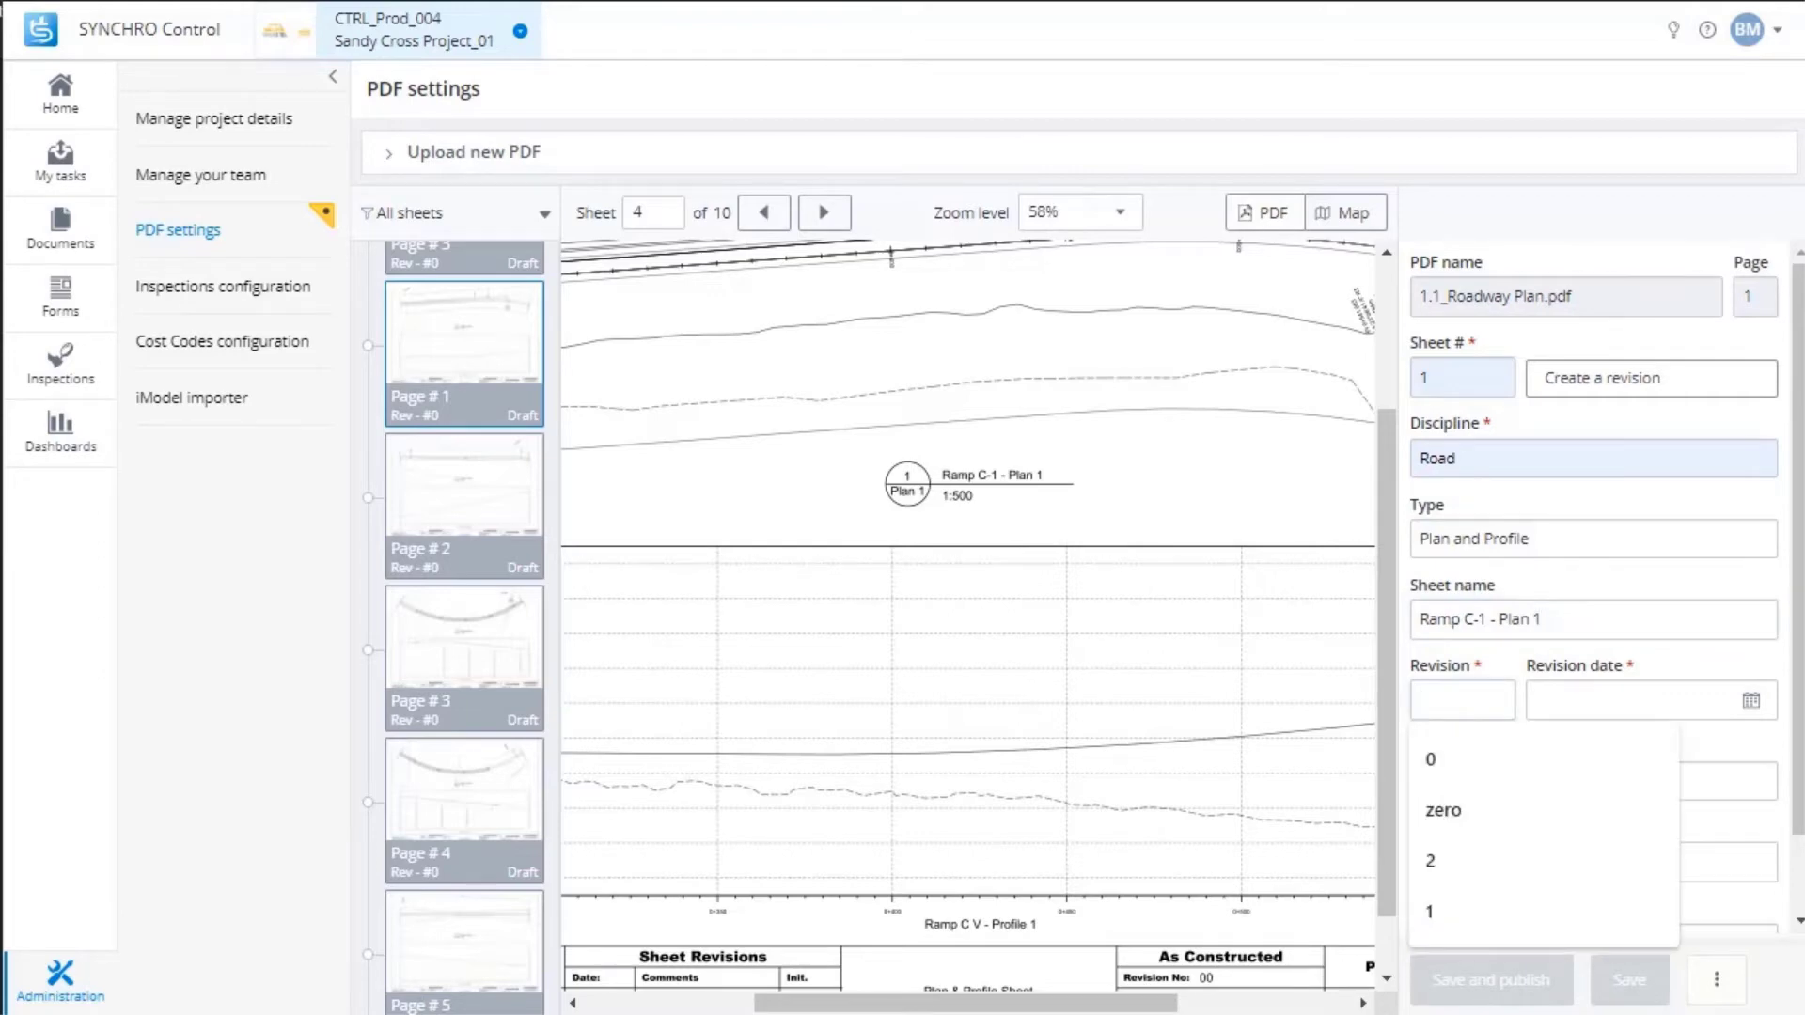
{"action": "key", "text": "Down"}
{"action": "key", "text": "Return"}
{"action": "key", "text": "Tab"}
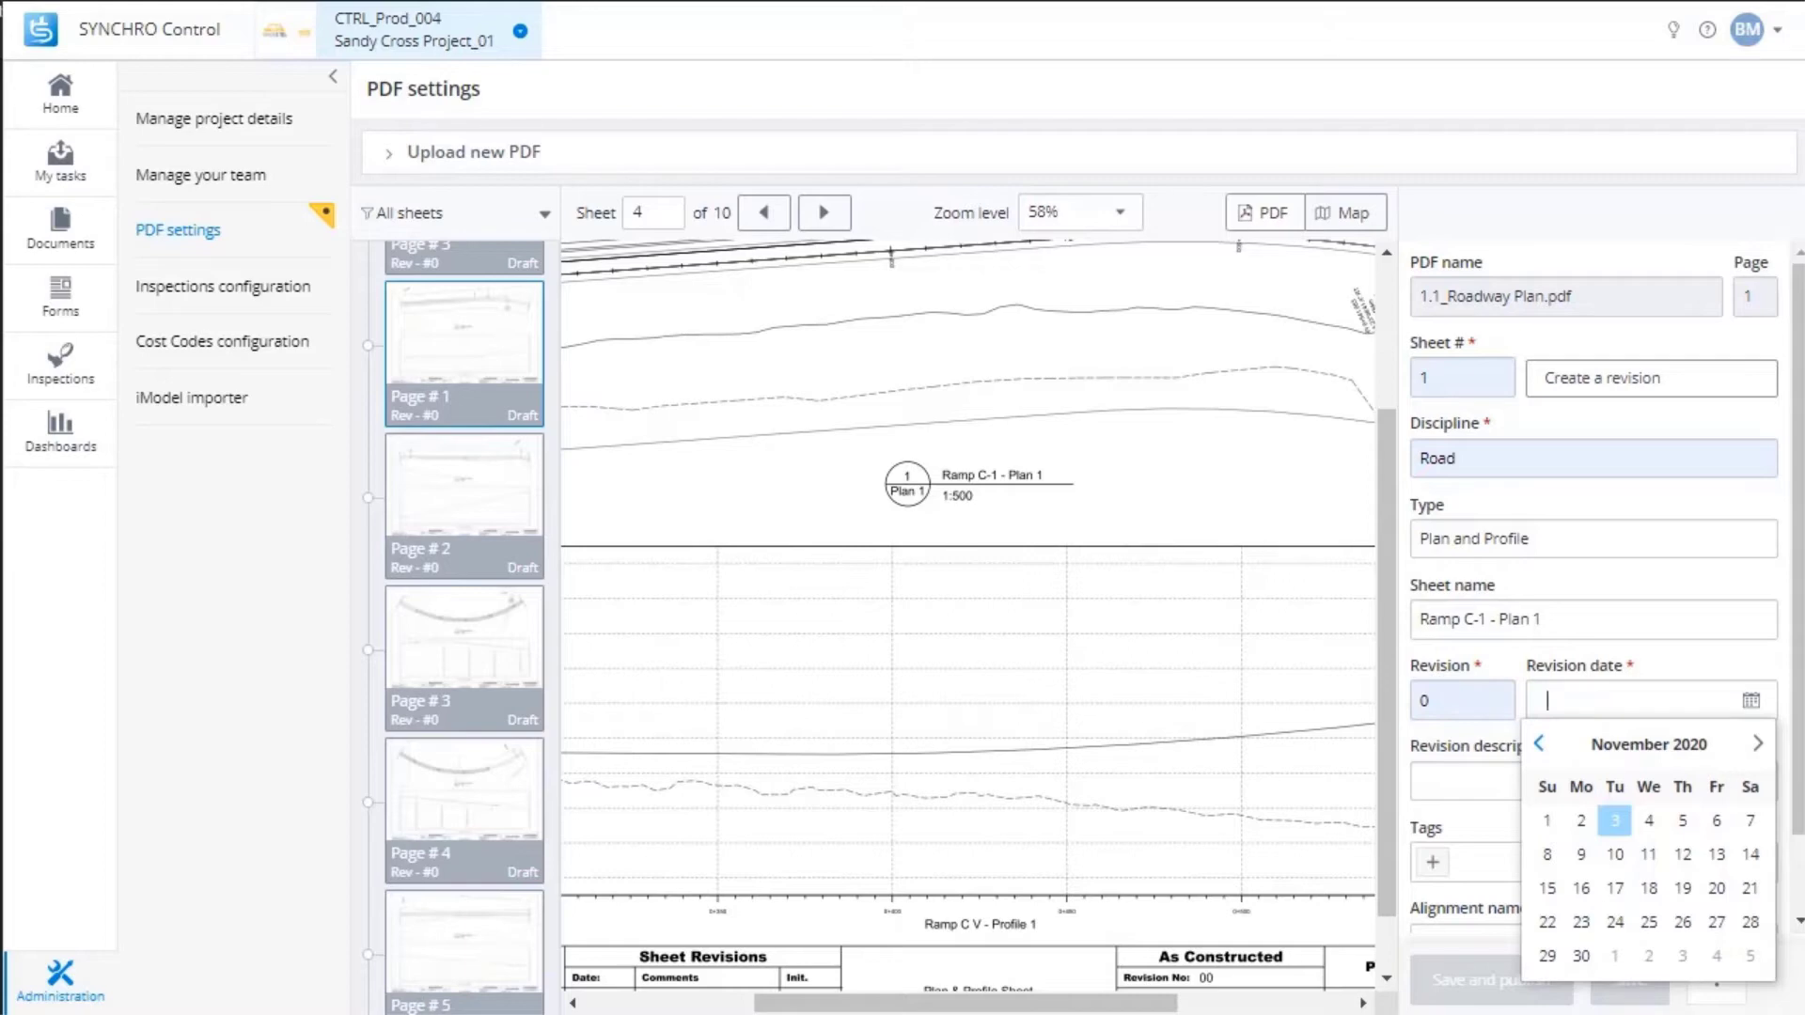
Set the sheet's revision date to Jan 1, 2020
{"action": "left_click", "coordinate": [1539, 744]}
{"action": "left_click", "coordinate": [1539, 743]}
{"action": "left_click", "coordinate": [1539, 744]}
{"action": "left_click", "coordinate": [1539, 744]}
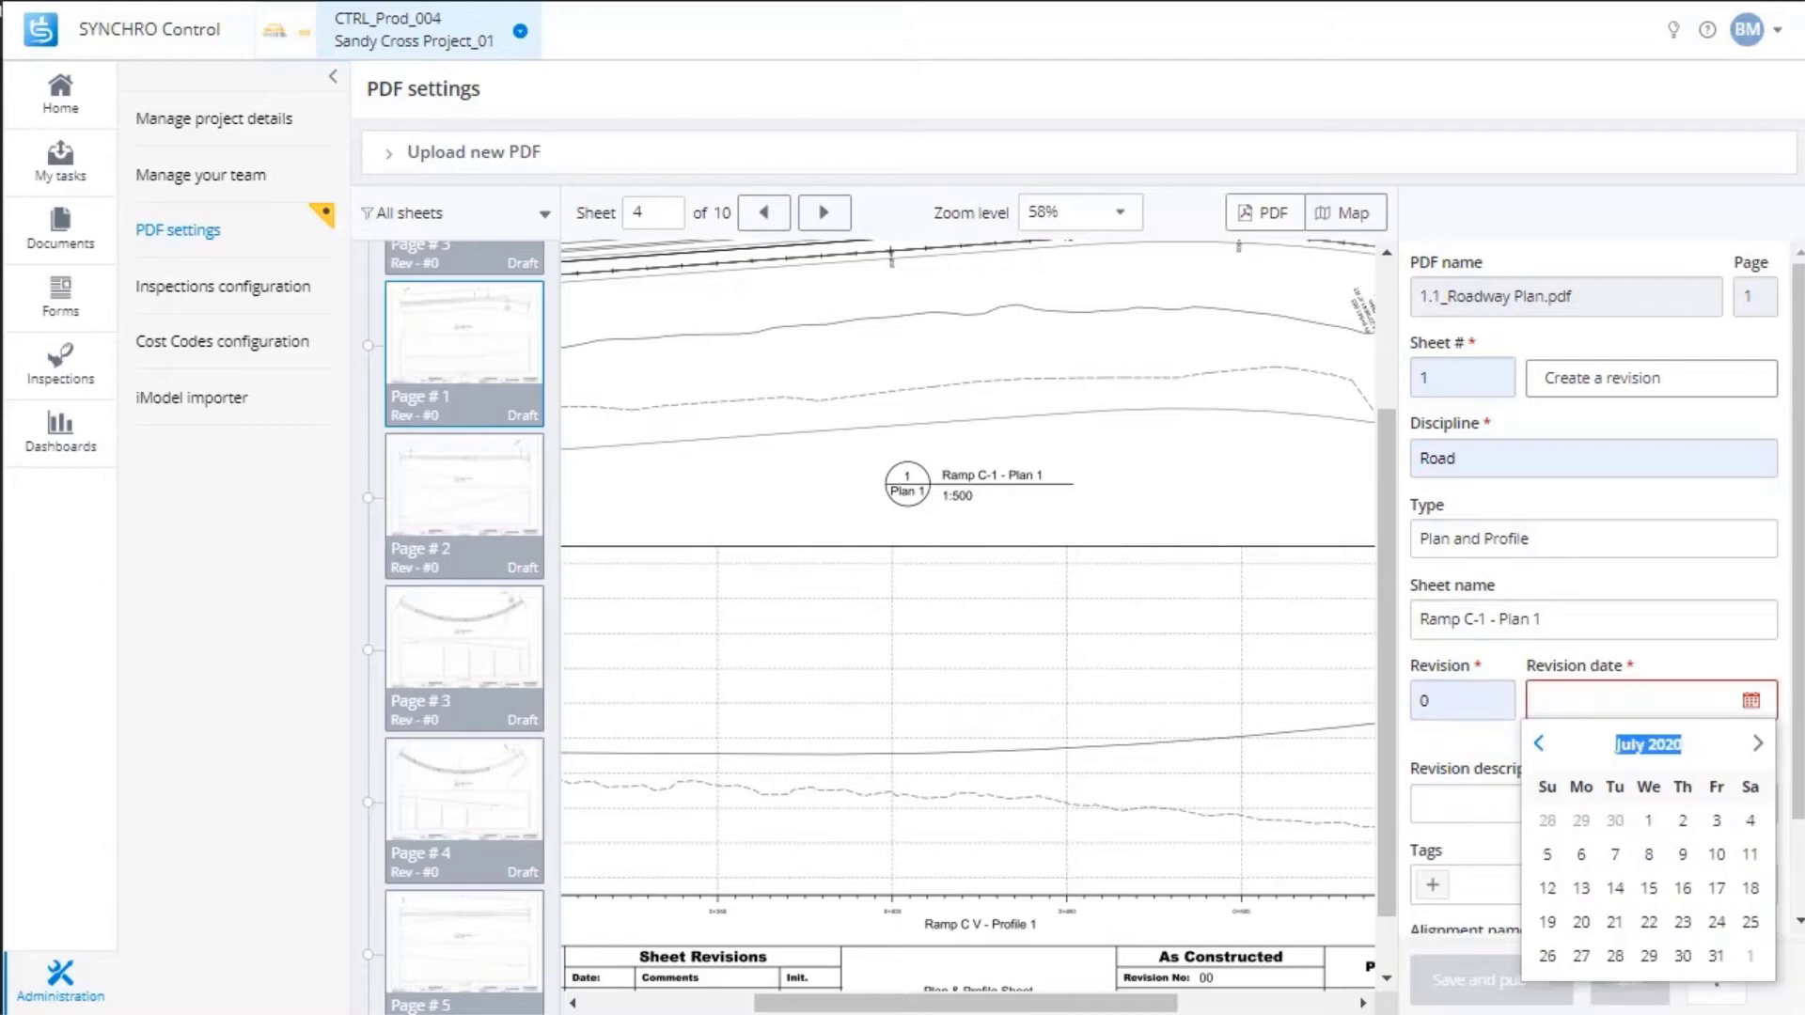
{"action": "left_click", "coordinate": [1539, 744]}
{"action": "left_click", "coordinate": [1539, 744]}
{"action": "left_click", "coordinate": [1539, 744]}
{"action": "left_click", "coordinate": [1539, 744]}
{"action": "left_click", "coordinate": [1539, 744]}
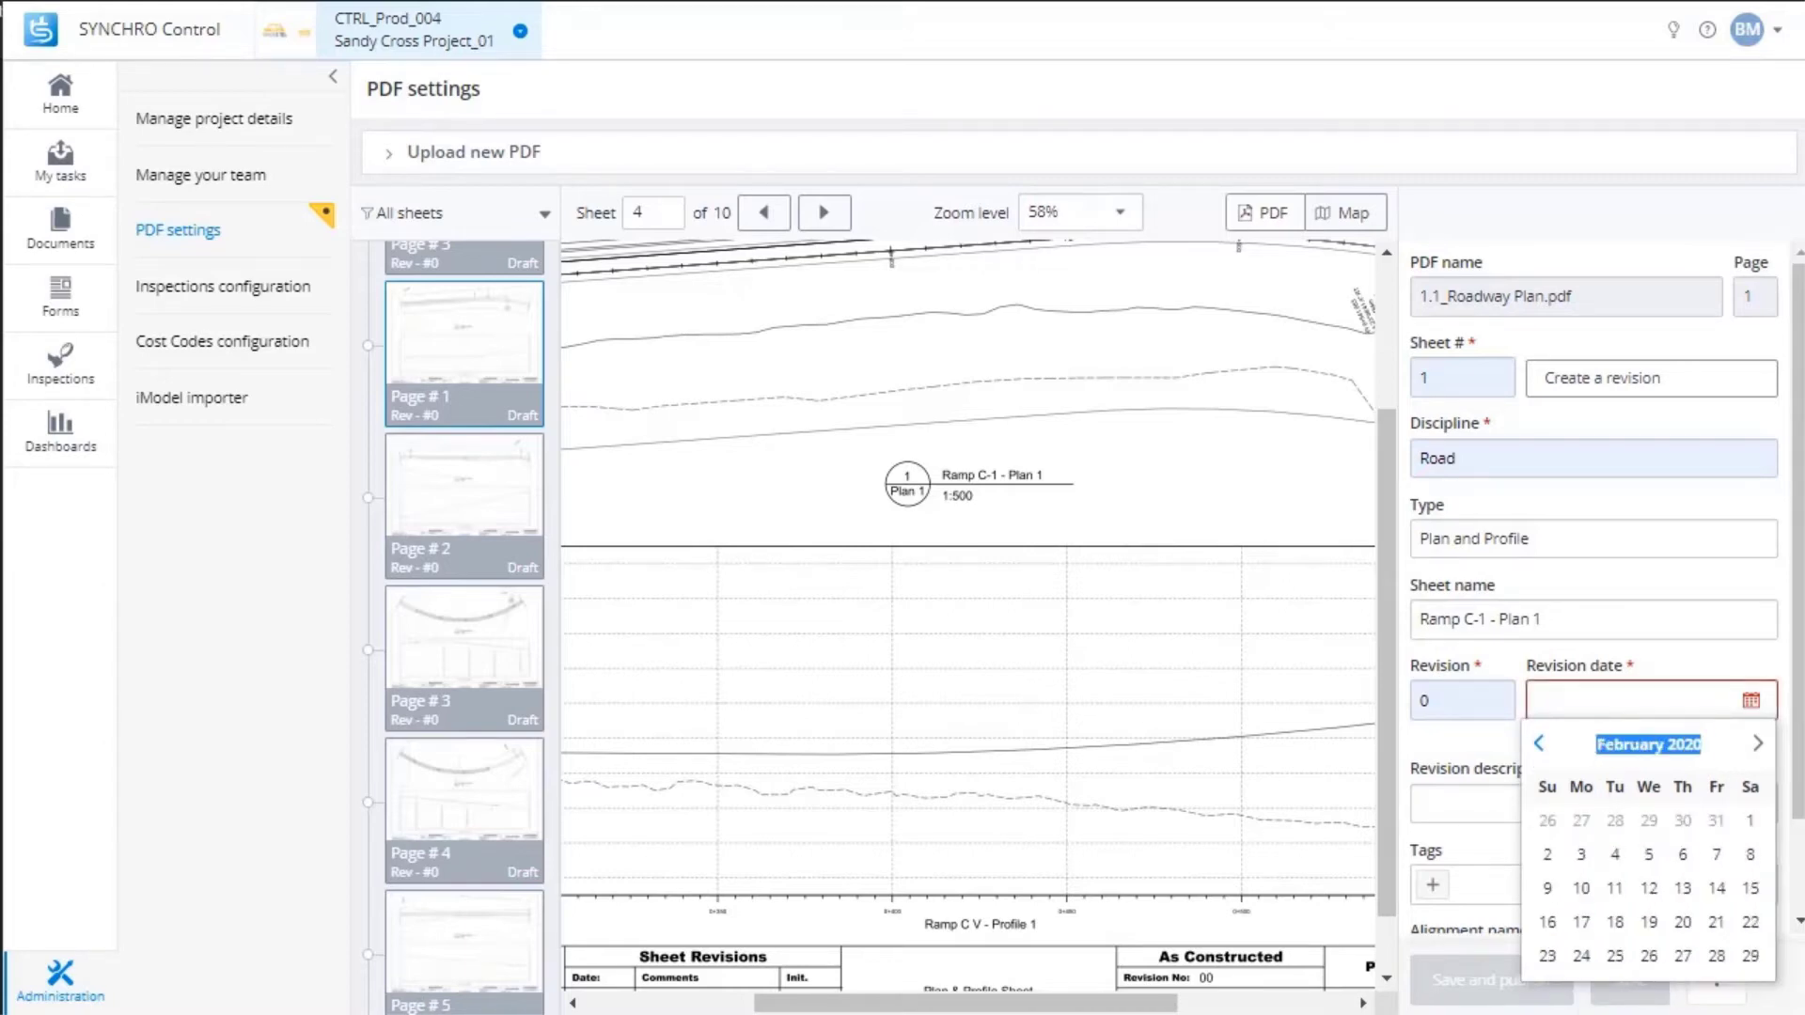
{"action": "left_click", "coordinate": [1539, 744]}
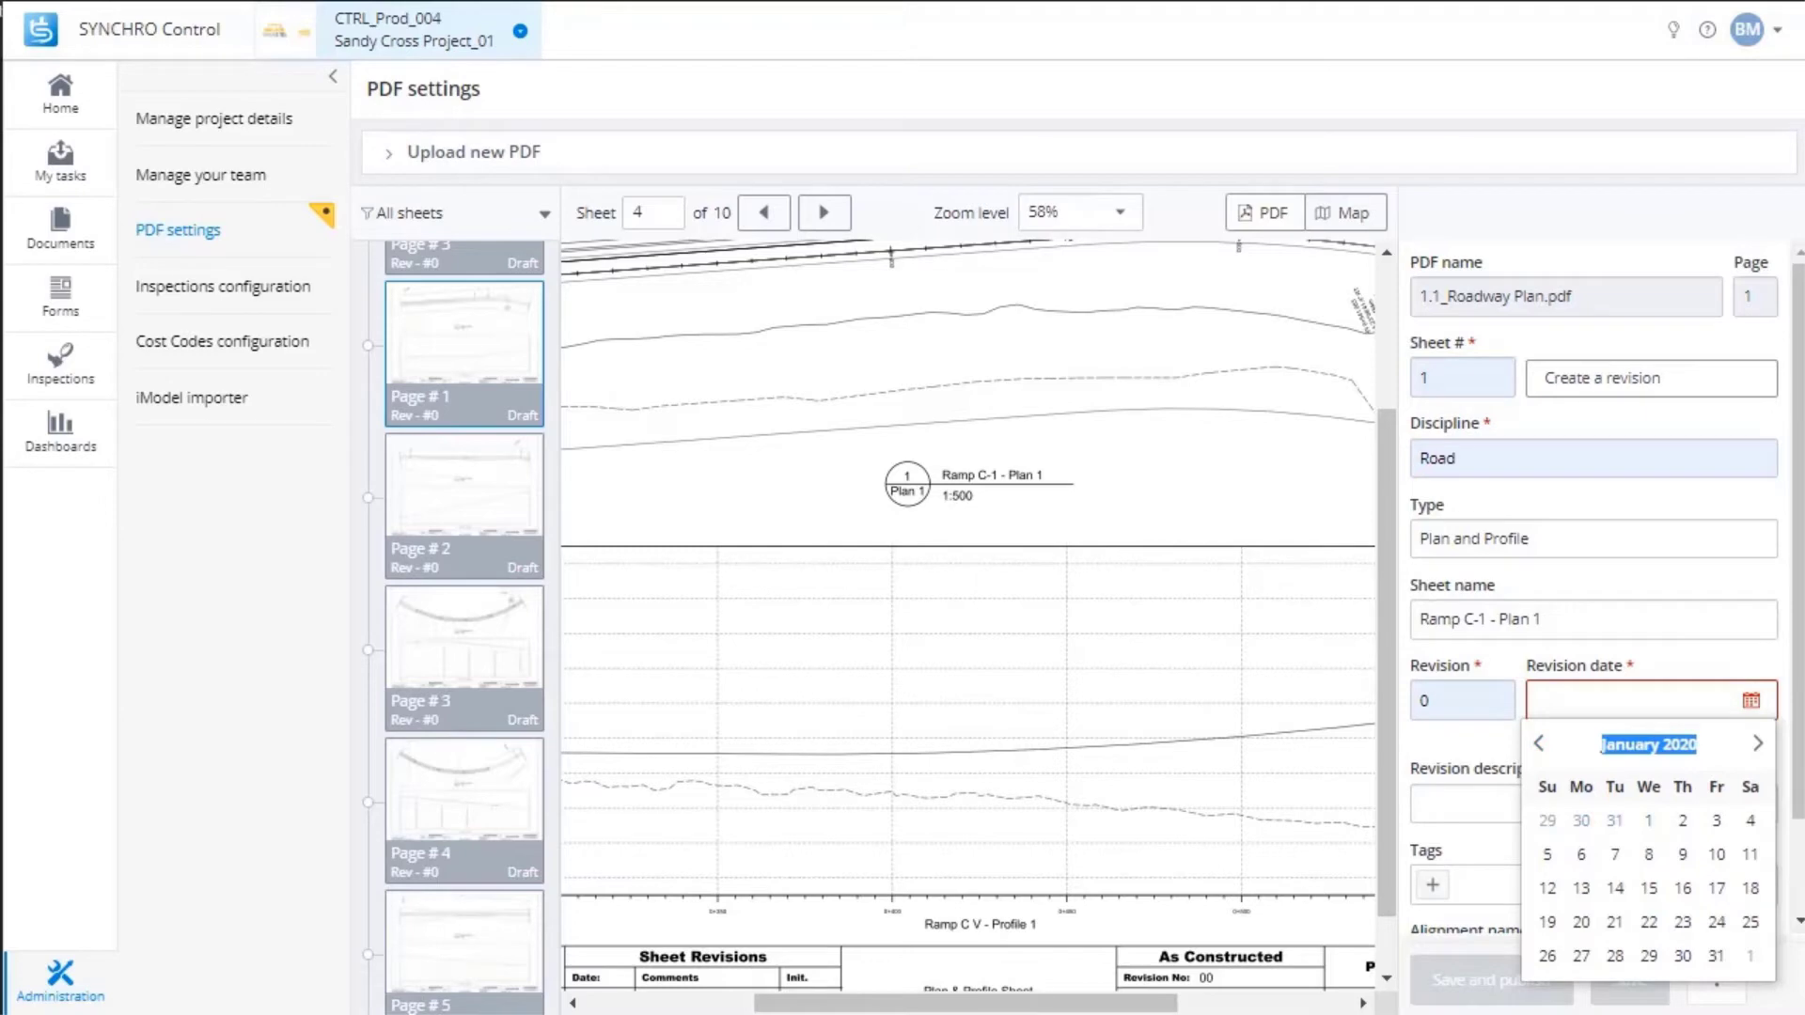
{"action": "left_click", "coordinate": [1649, 821]}
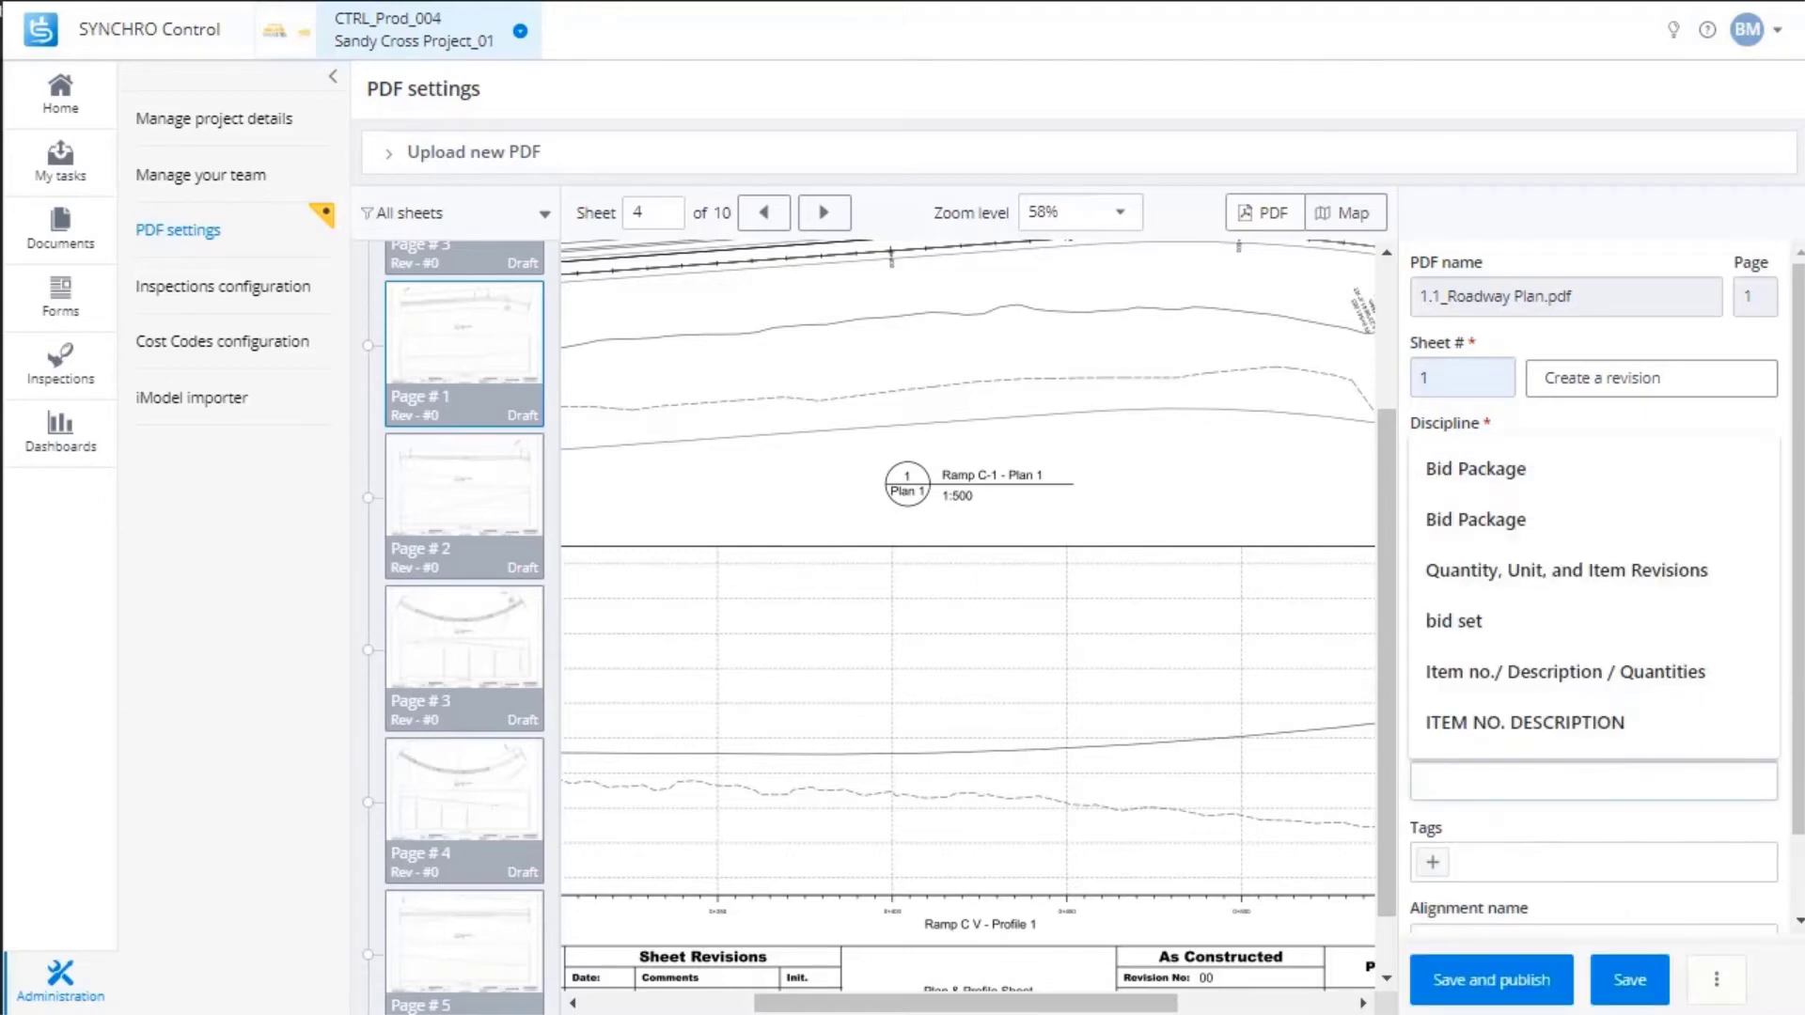
Set the revision description to Bid Package, and save and publish sheet 1
{"action": "key", "text": "Down"}
{"action": "key", "text": "Down"}
{"action": "key", "text": "Up"}
{"action": "key", "text": "Return"}
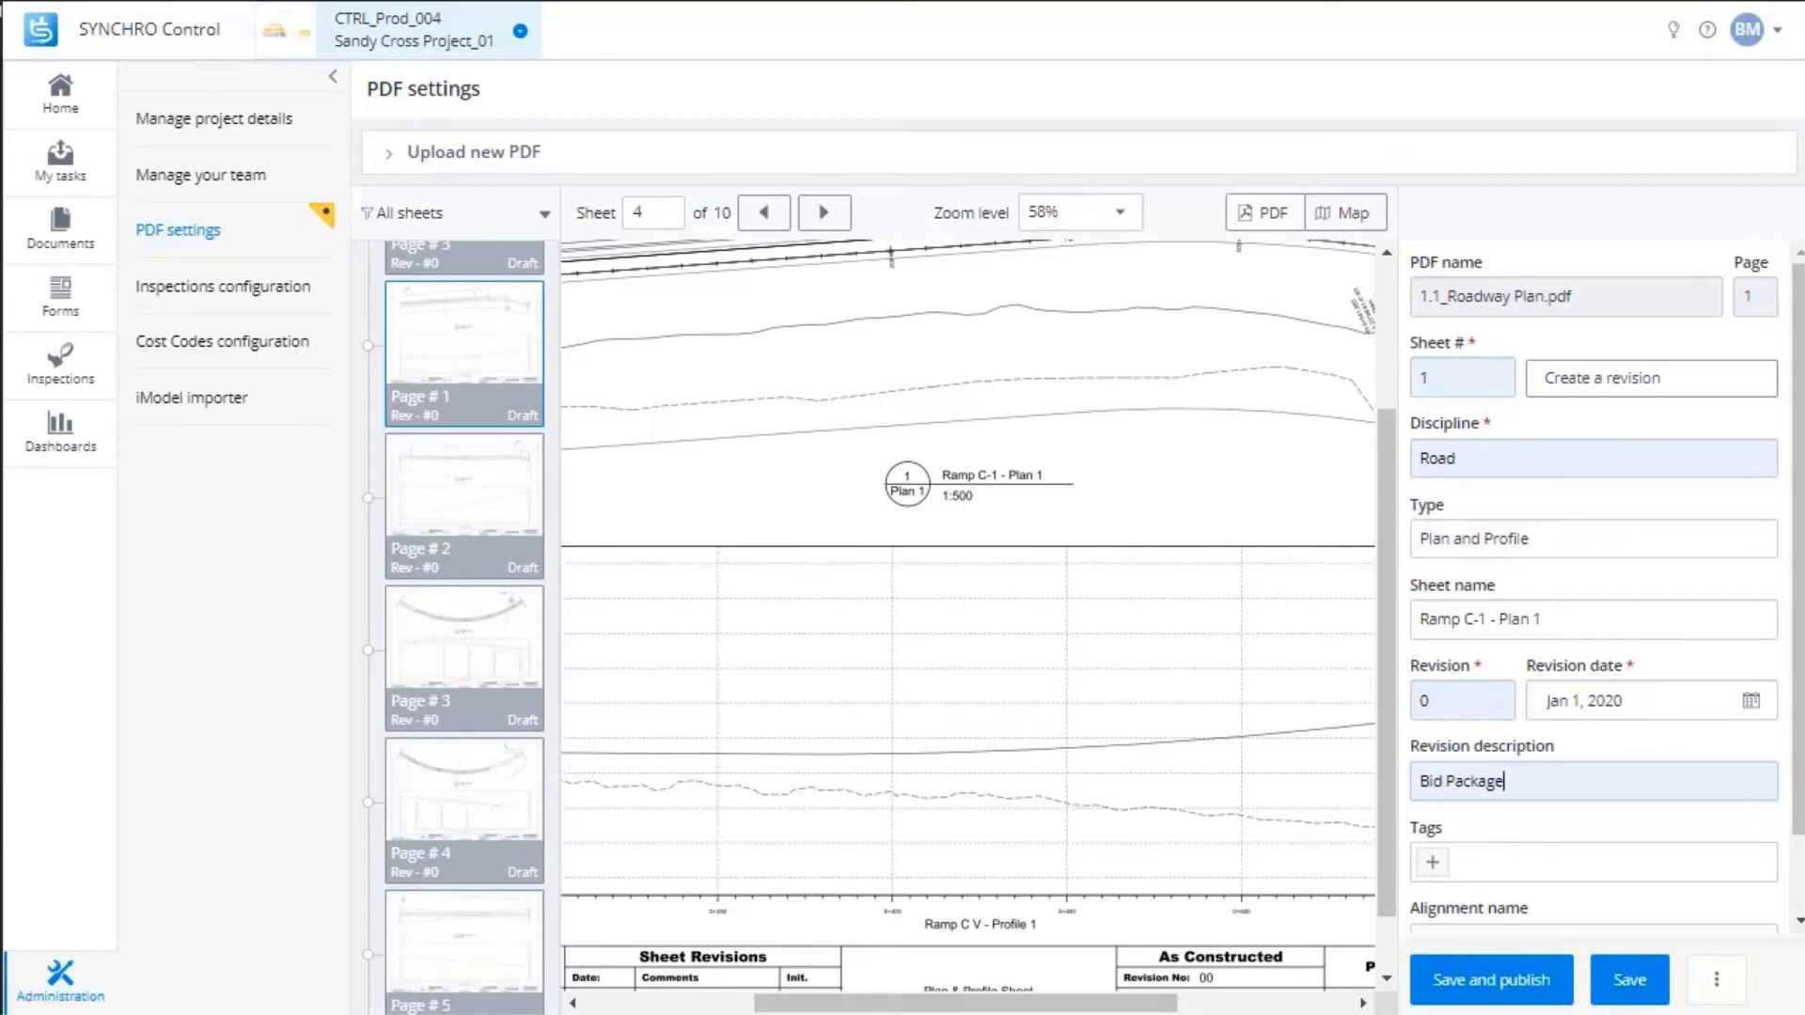
{"action": "scroll", "coordinate": [1606, 584], "scroll_direction": "down", "scroll_amount": 1}
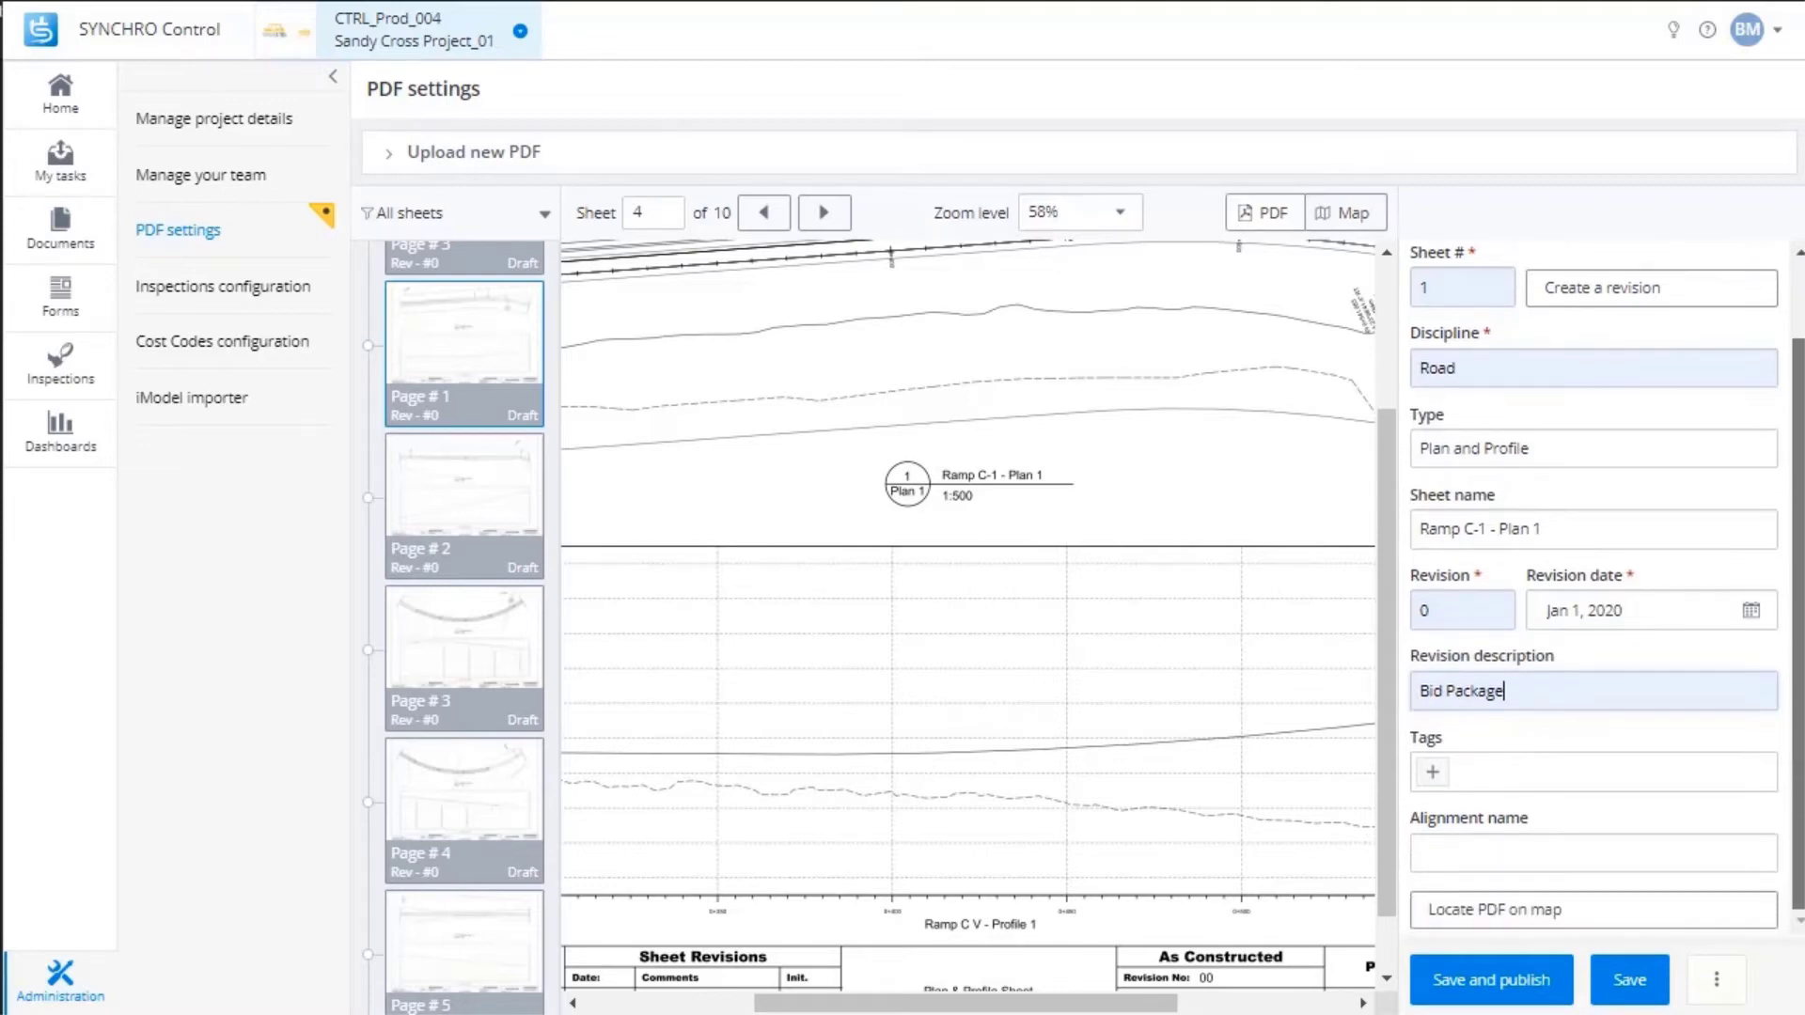
{"action": "left_click", "coordinate": [1491, 980]}
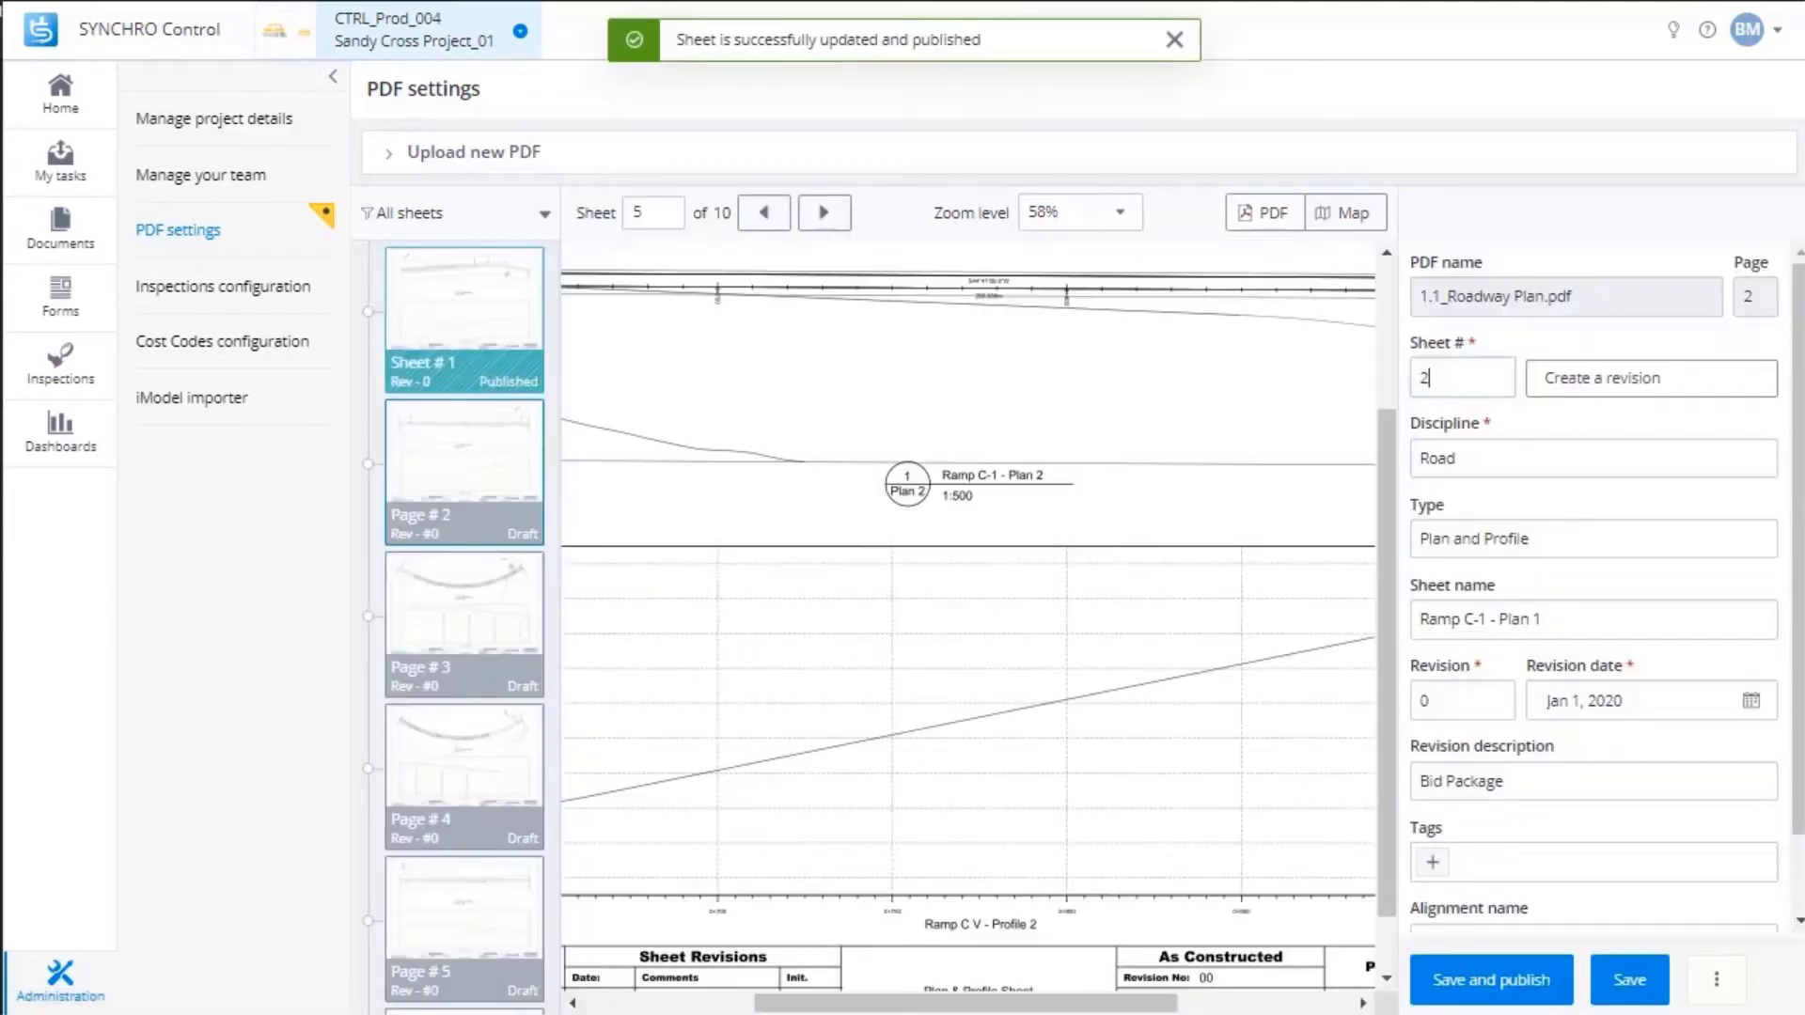
Rename the page 2 sheet "Ramp C-1 - Plan 2", and save and publish it
{"action": "double_click", "coordinate": [1537, 618]}
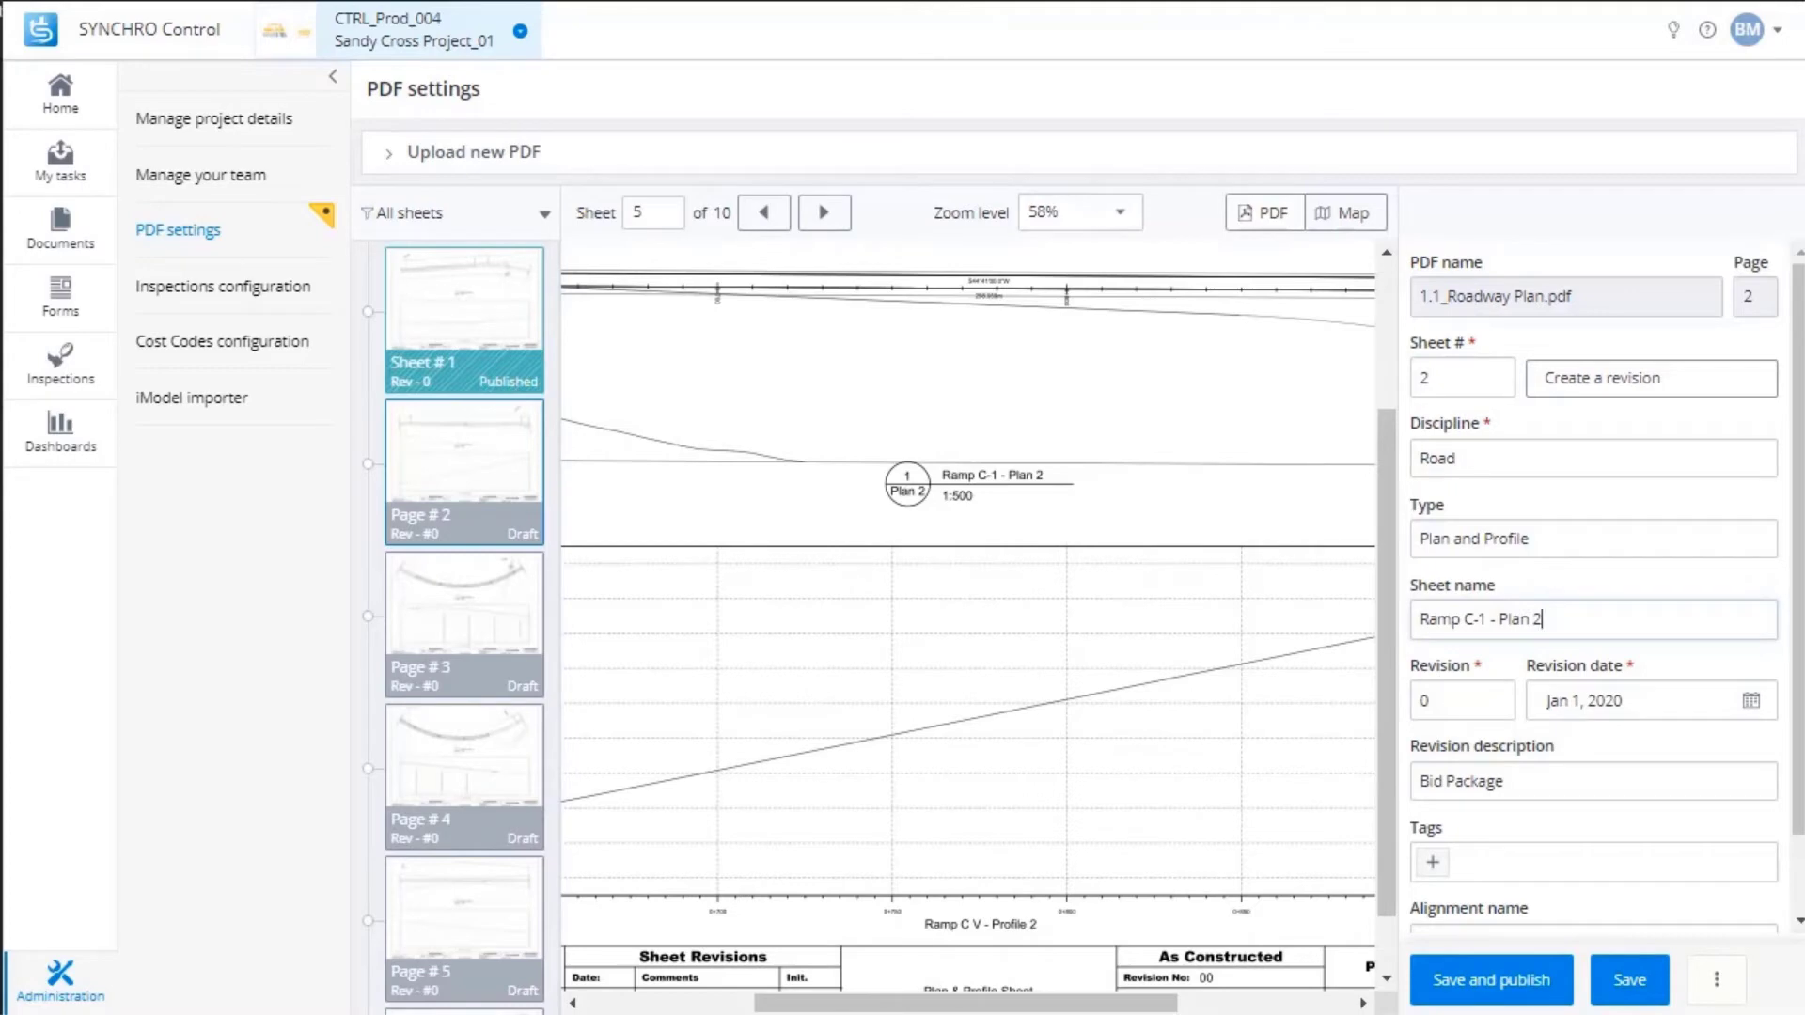
{"action": "type", "text": "2"}
{"action": "left_click", "coordinate": [1491, 980]}
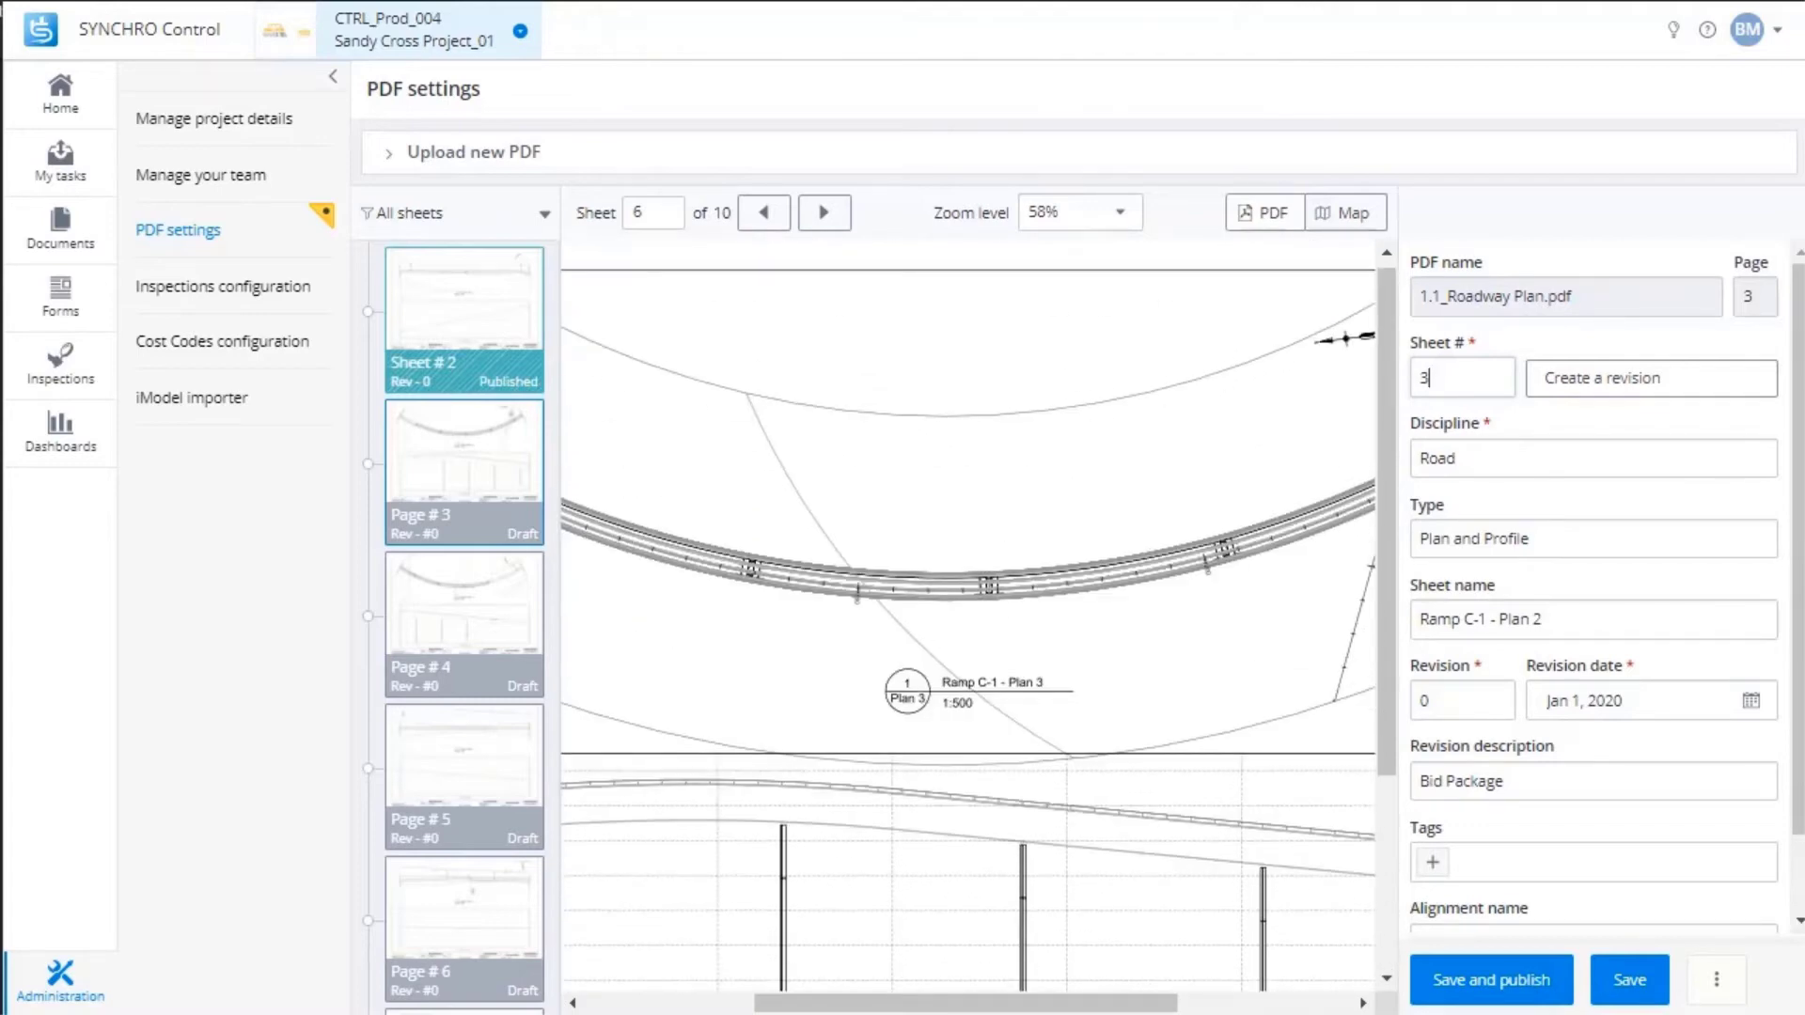
Save and publish page 3 of 1.1_Roadway Plan.pdf as sheet 3
{"action": "left_click", "coordinate": [1082, 212]}
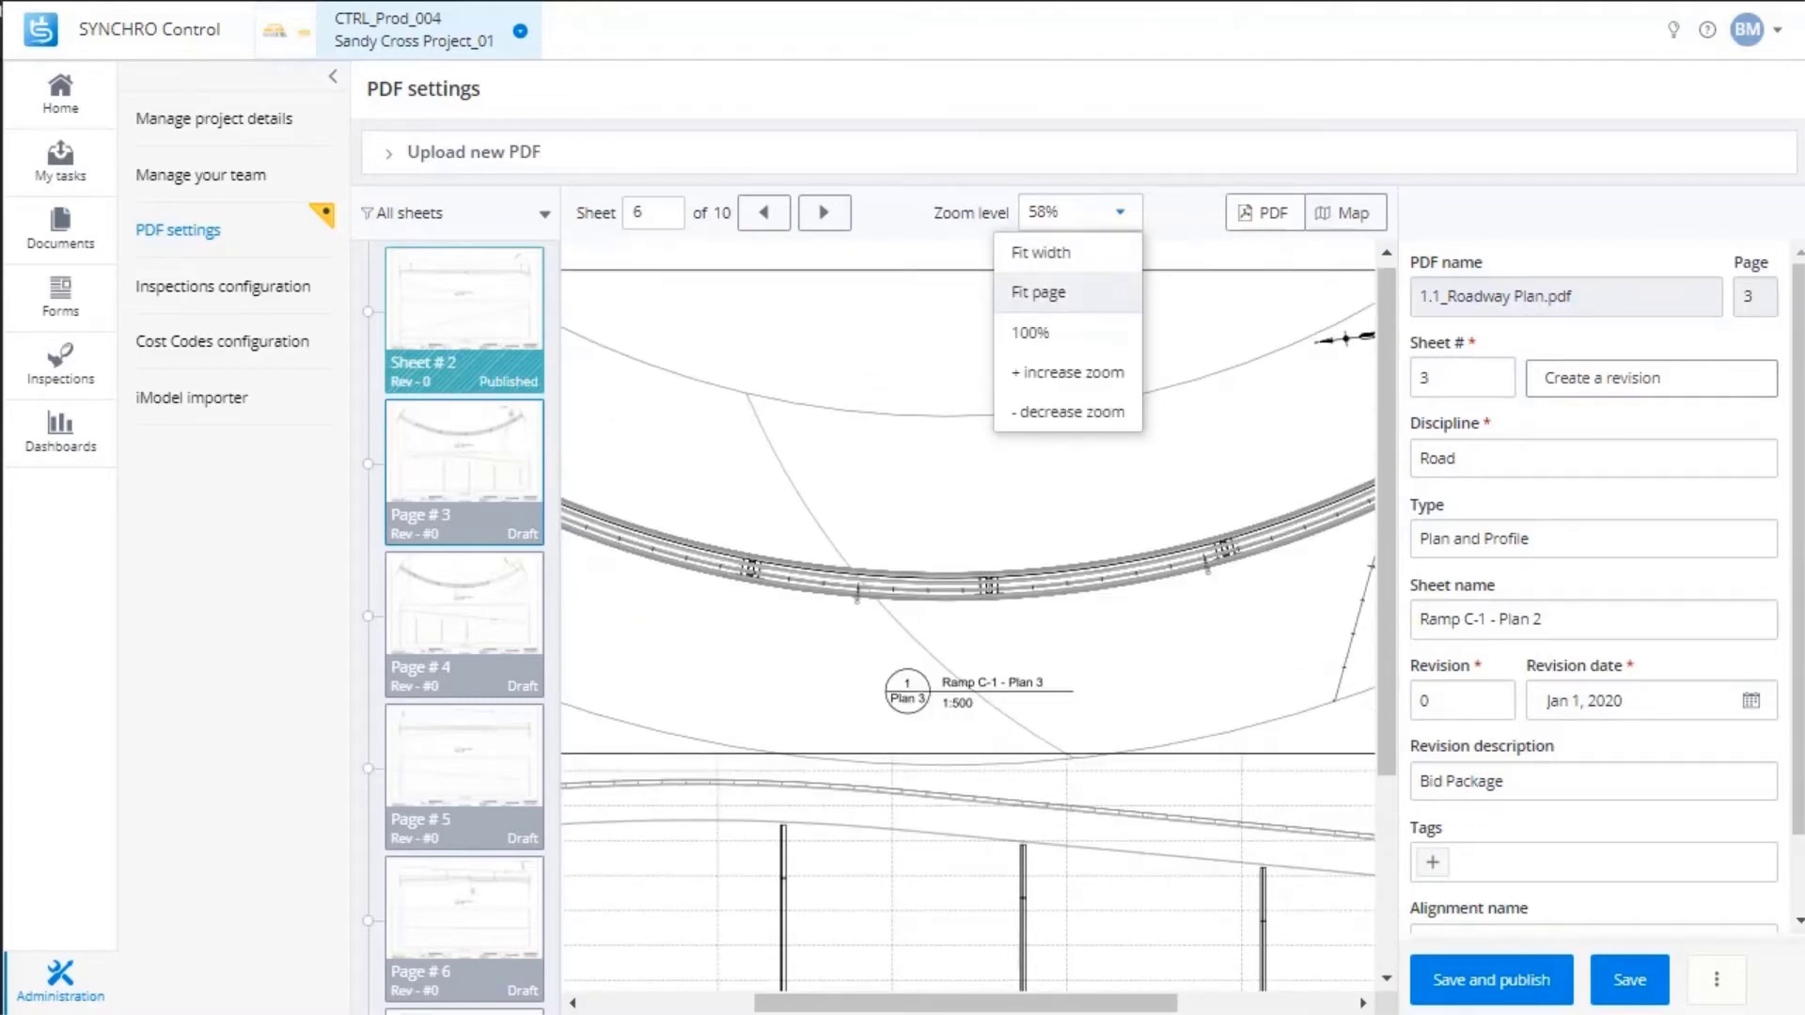
{"action": "left_click", "coordinate": [1038, 292]}
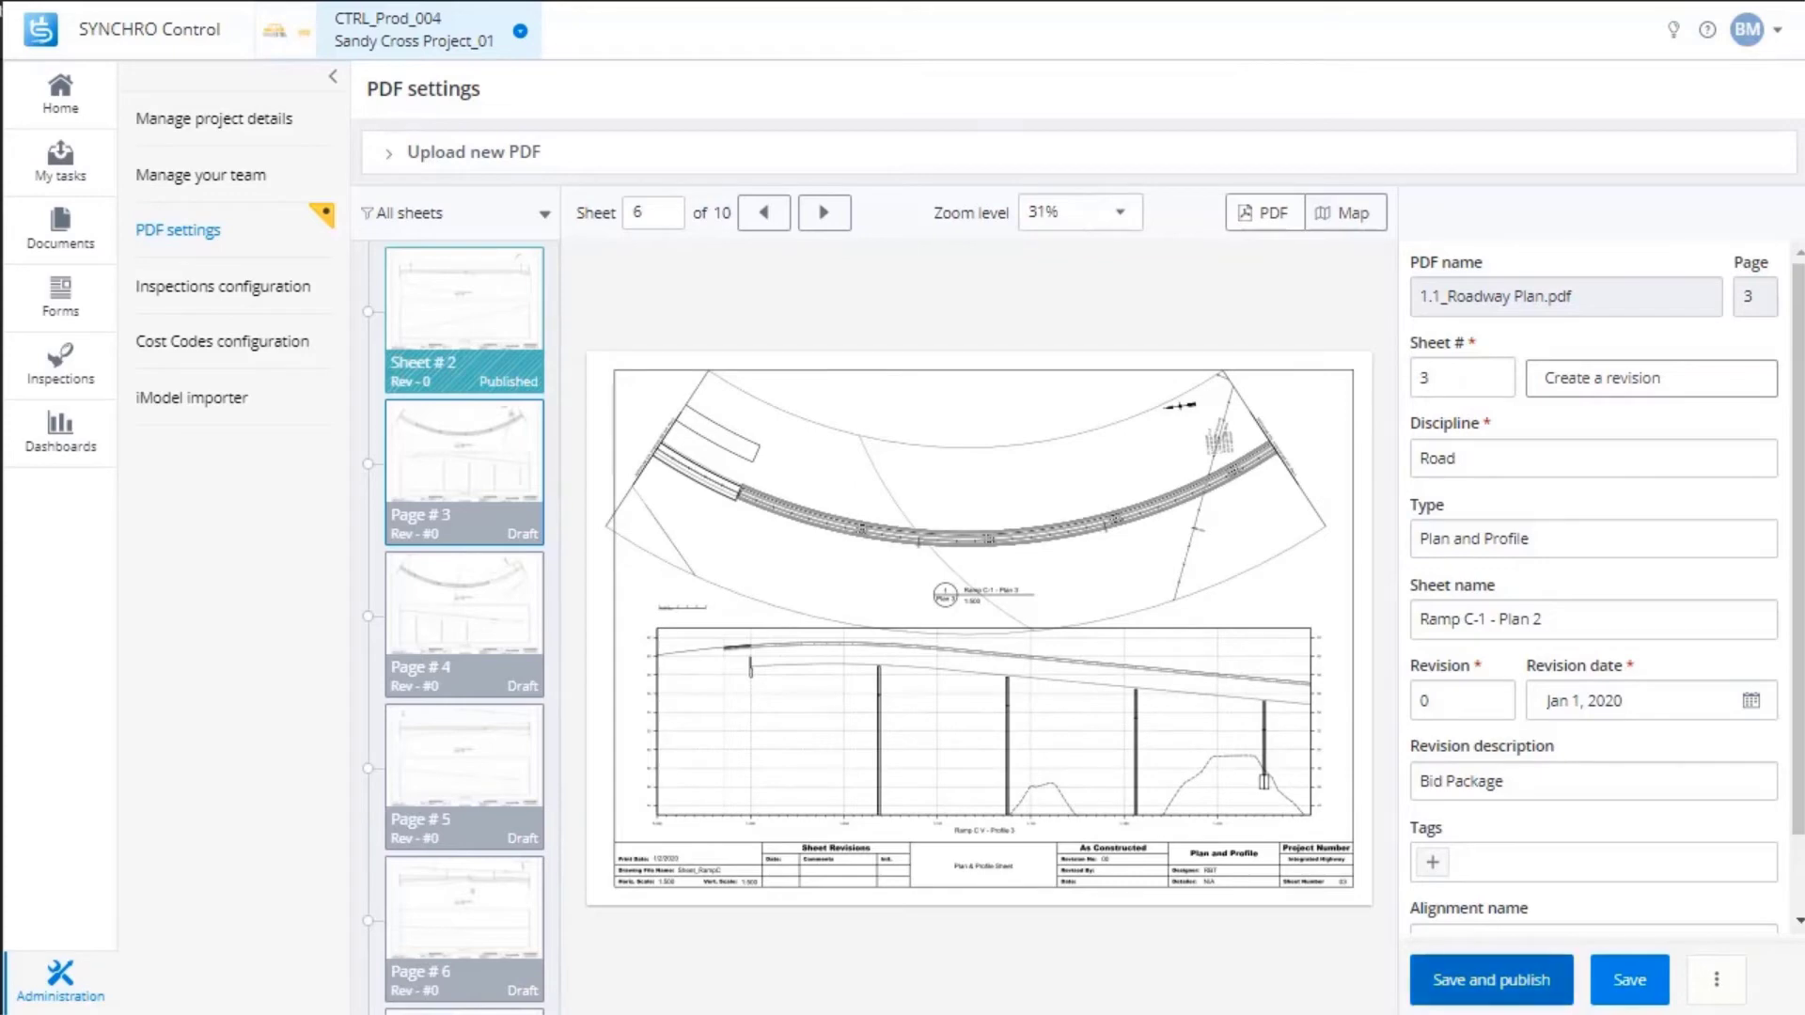
{"action": "left_click", "coordinate": [1491, 979]}
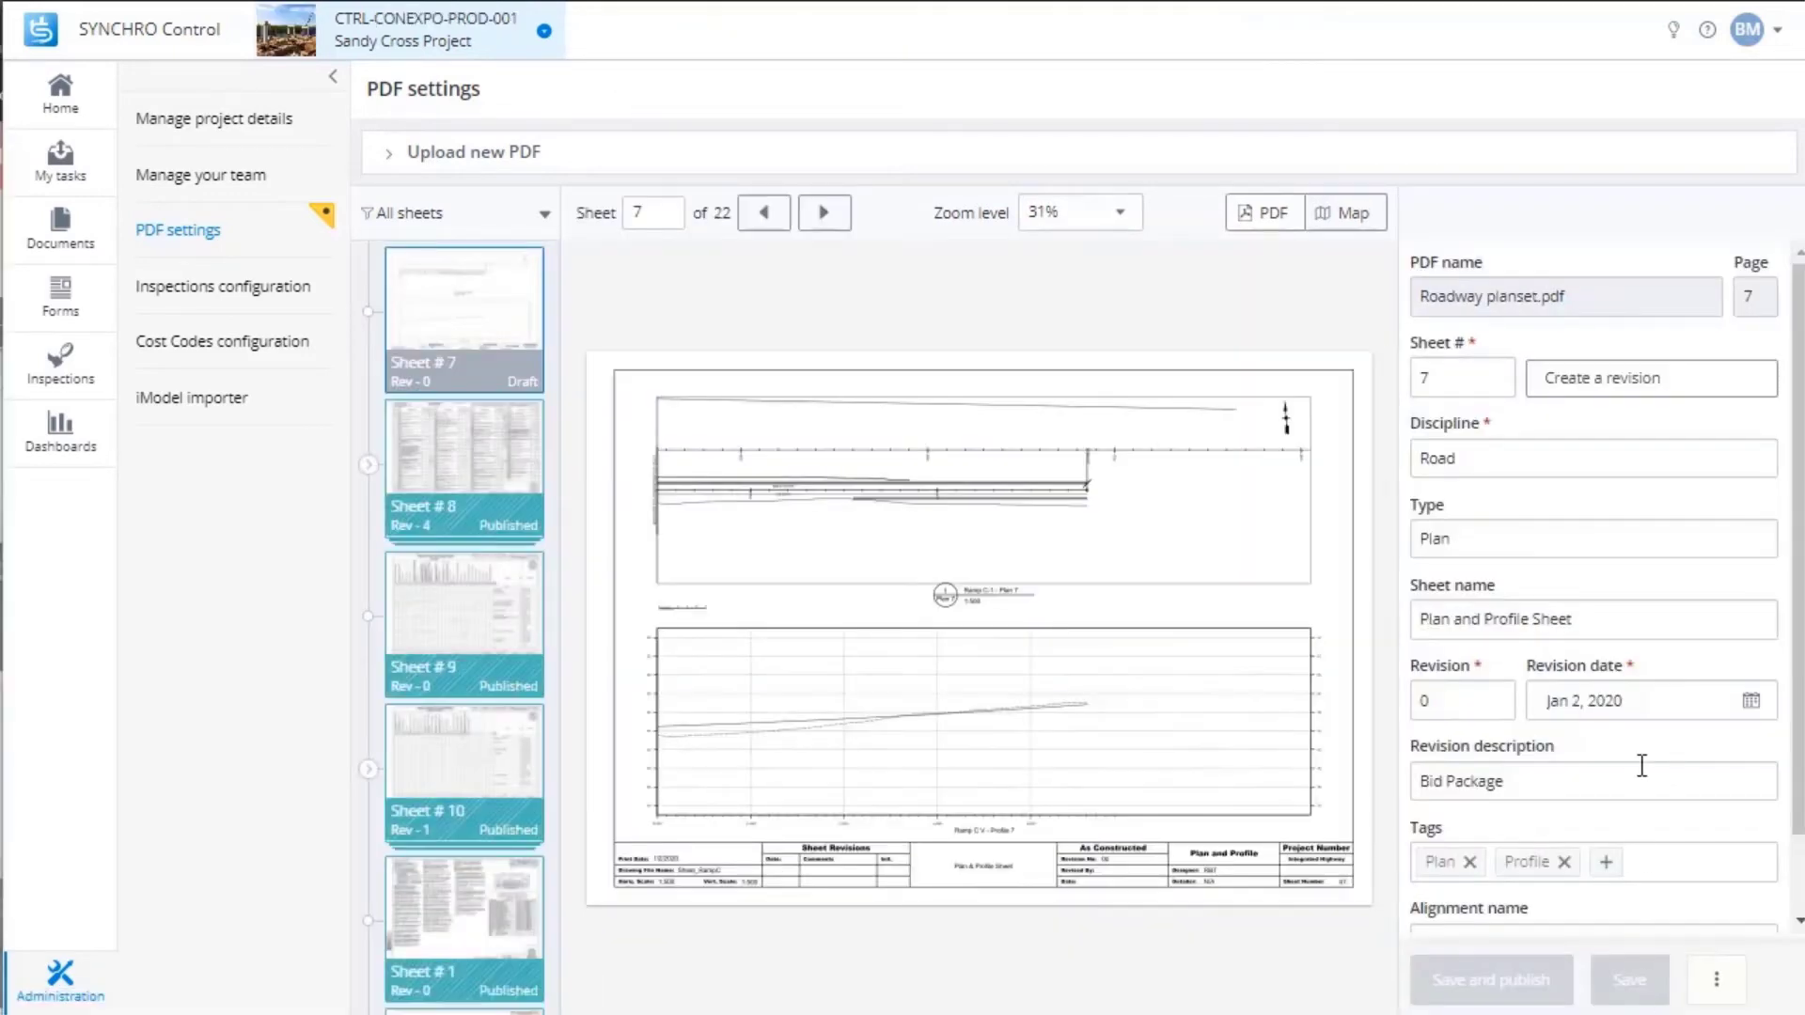
Locate sheet 7 of Roadway planset.pdf on the map, fitting its overlay to the adjoining plan sheet south of NC 97 E
{"action": "scroll", "coordinate": [1642, 765], "scroll_direction": "down", "scroll_amount": 1}
{"action": "left_click", "coordinate": [1520, 913]}
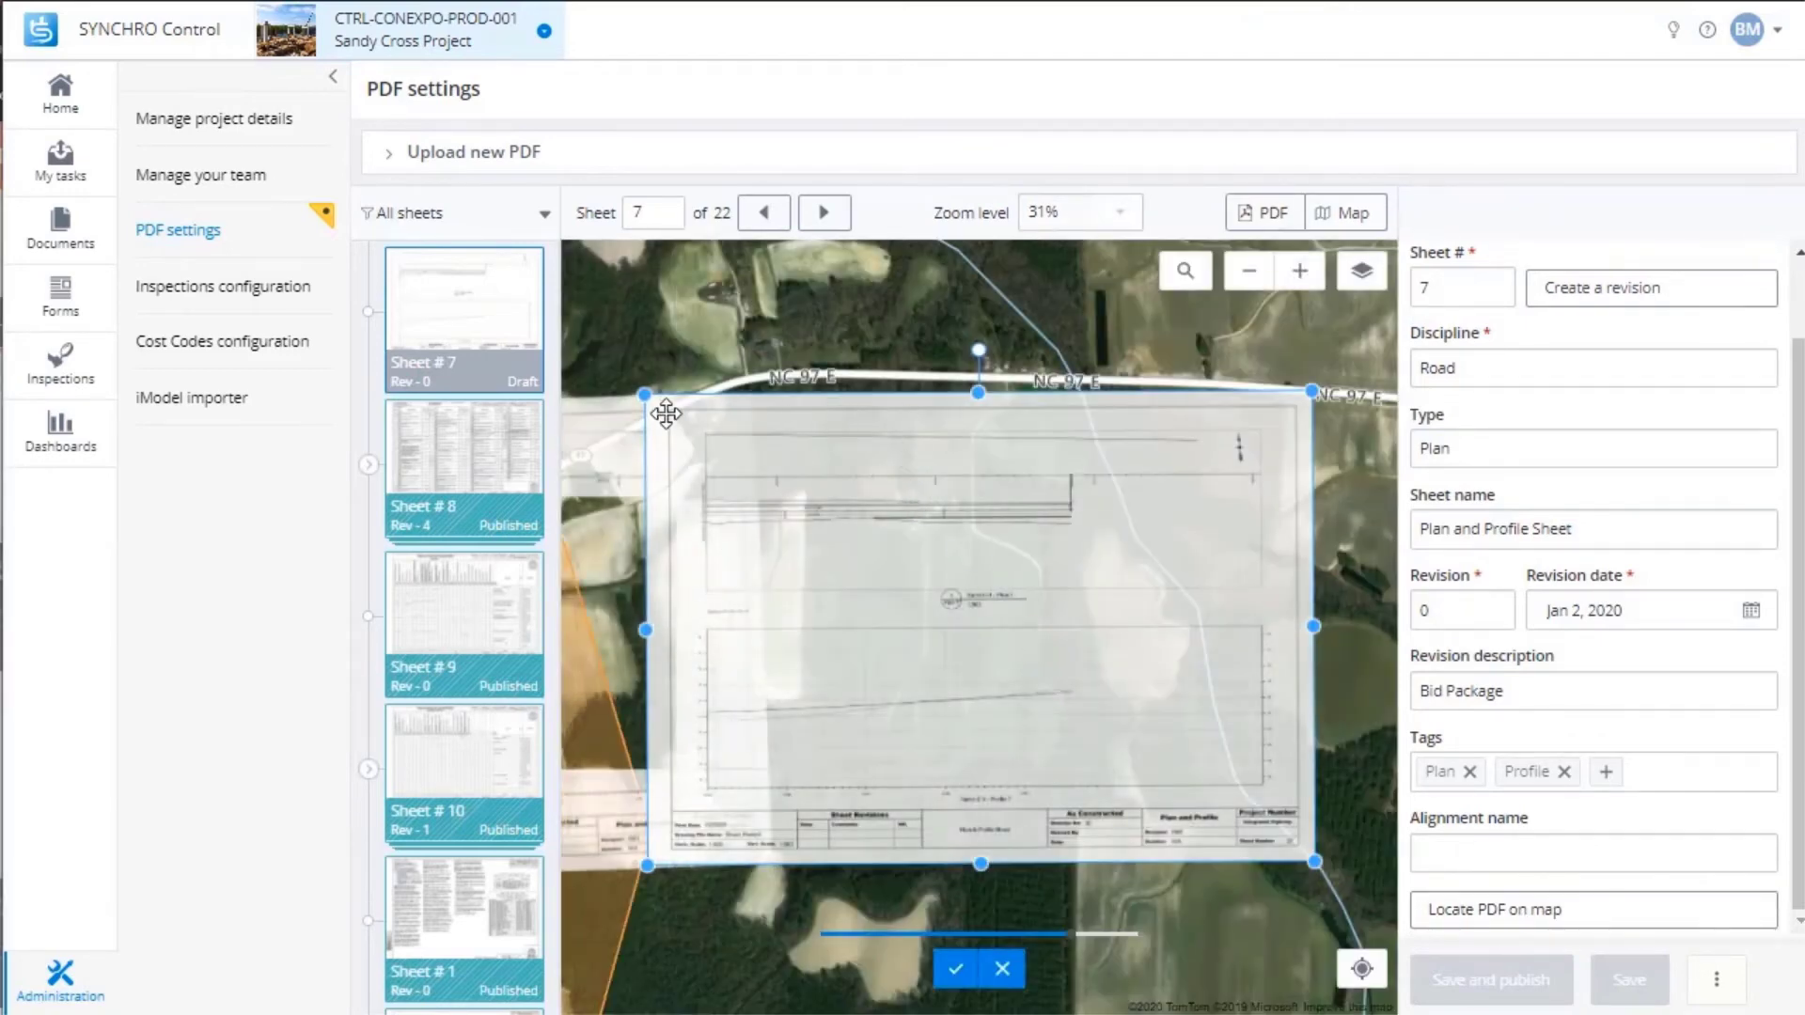
{"action": "scroll", "coordinate": [686, 491], "scroll_direction": "up", "scroll_amount": 1}
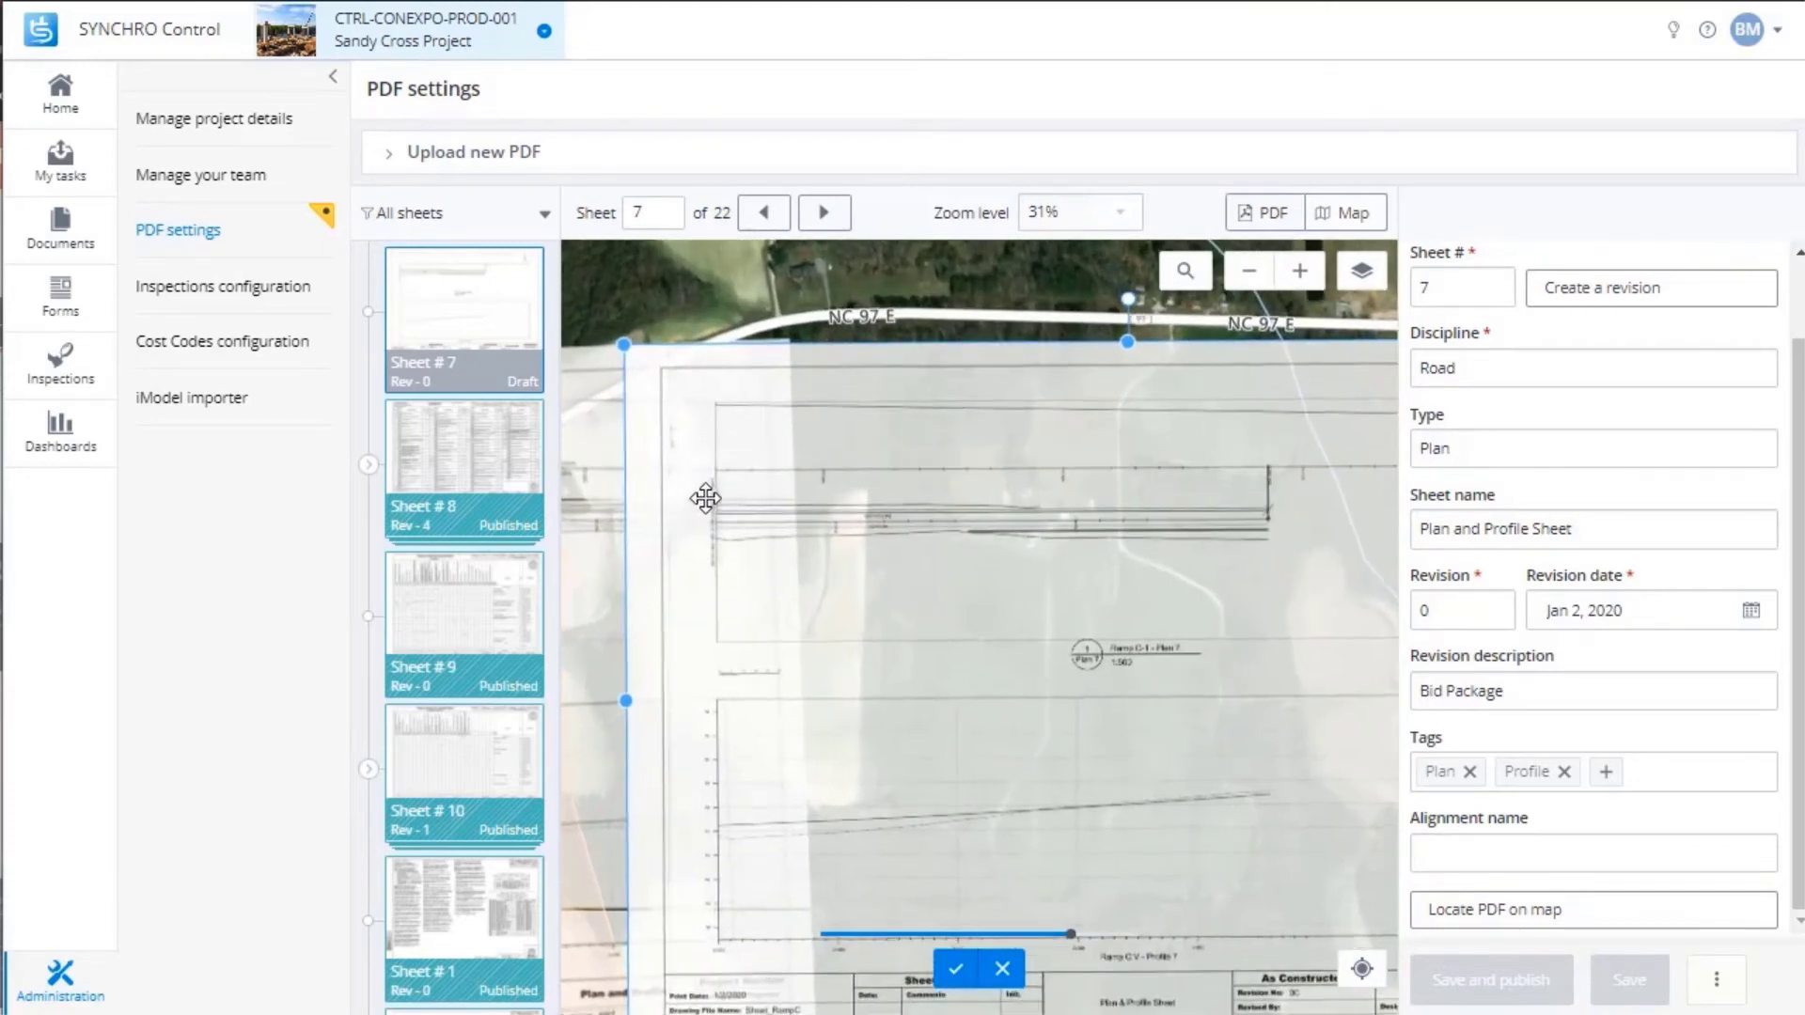
{"action": "scroll", "coordinate": [705, 498], "scroll_direction": "up", "scroll_amount": 1}
{"action": "left_click_drag", "start_coordinate": [587, 282], "coordinate": [602, 287]}
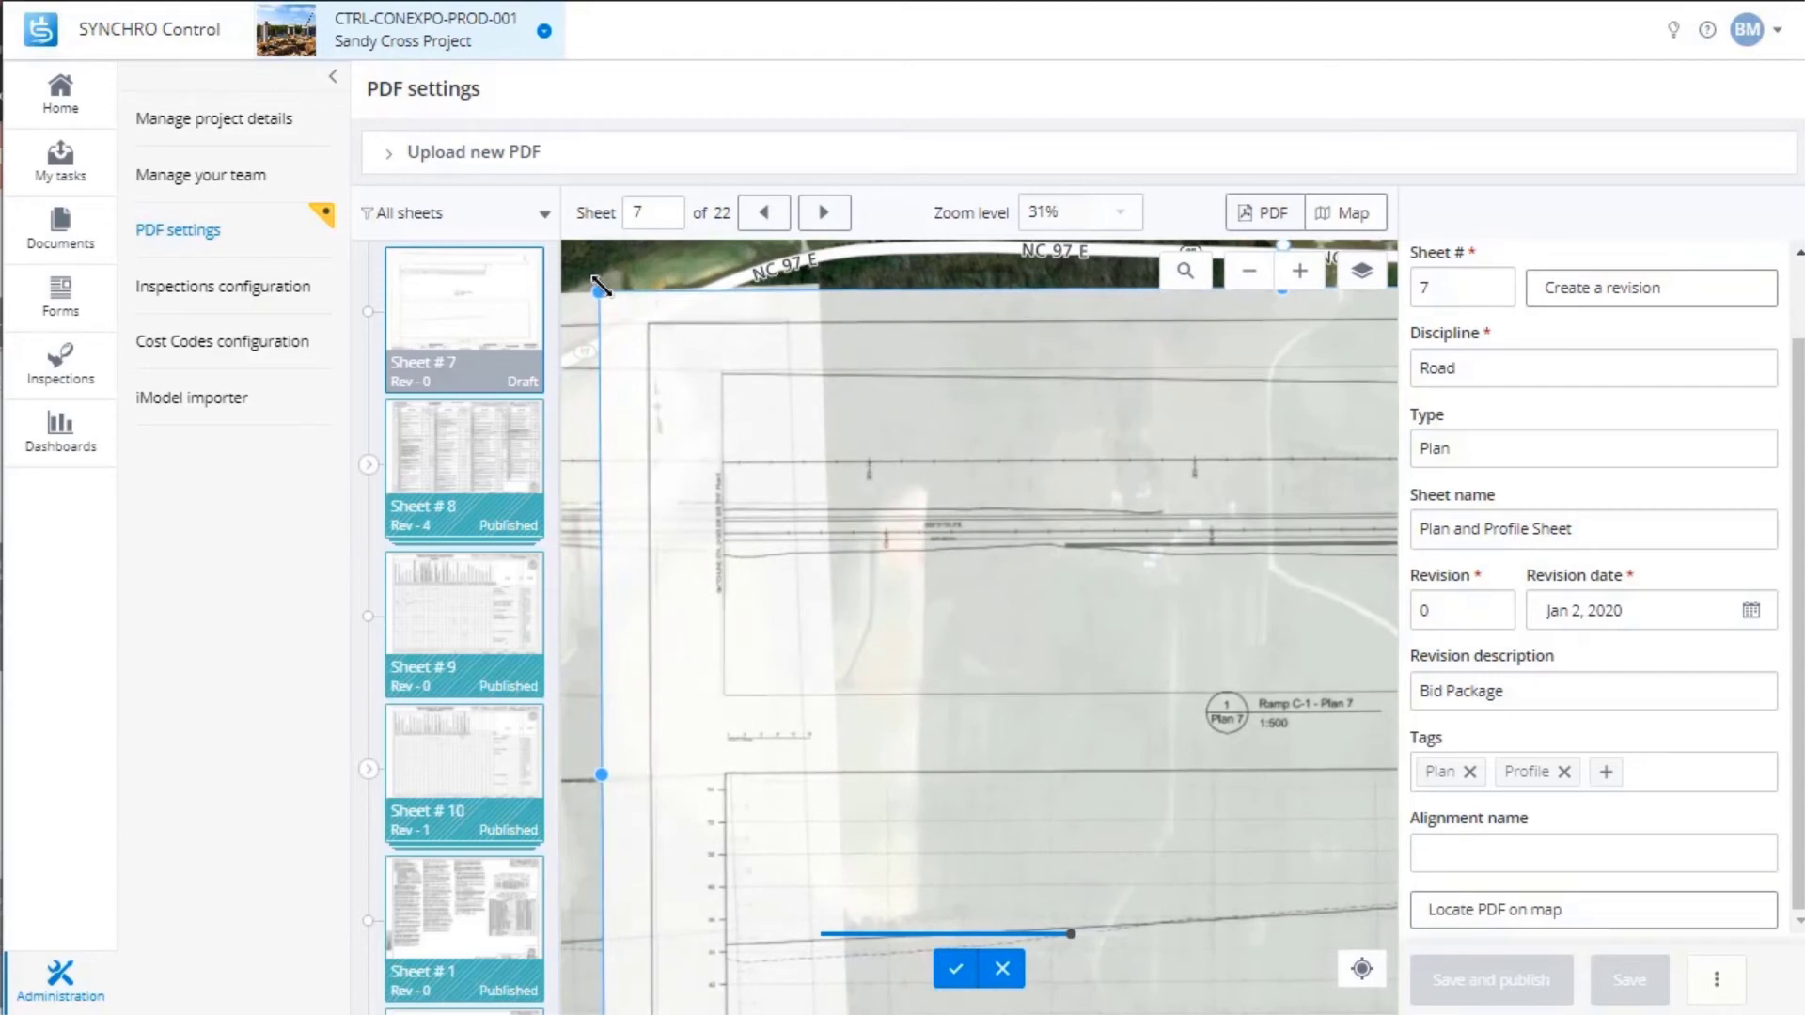
{"action": "mouse_move", "coordinate": [1128, 457]}
{"action": "left_mouse_down"}
{"action": "mouse_move", "coordinate": [1148, 427]}
{"action": "mouse_move", "coordinate": [1130, 468]}
{"action": "left_mouse_up"}
{"action": "scroll", "coordinate": [1130, 468], "scroll_direction": "down", "scroll_amount": 5}
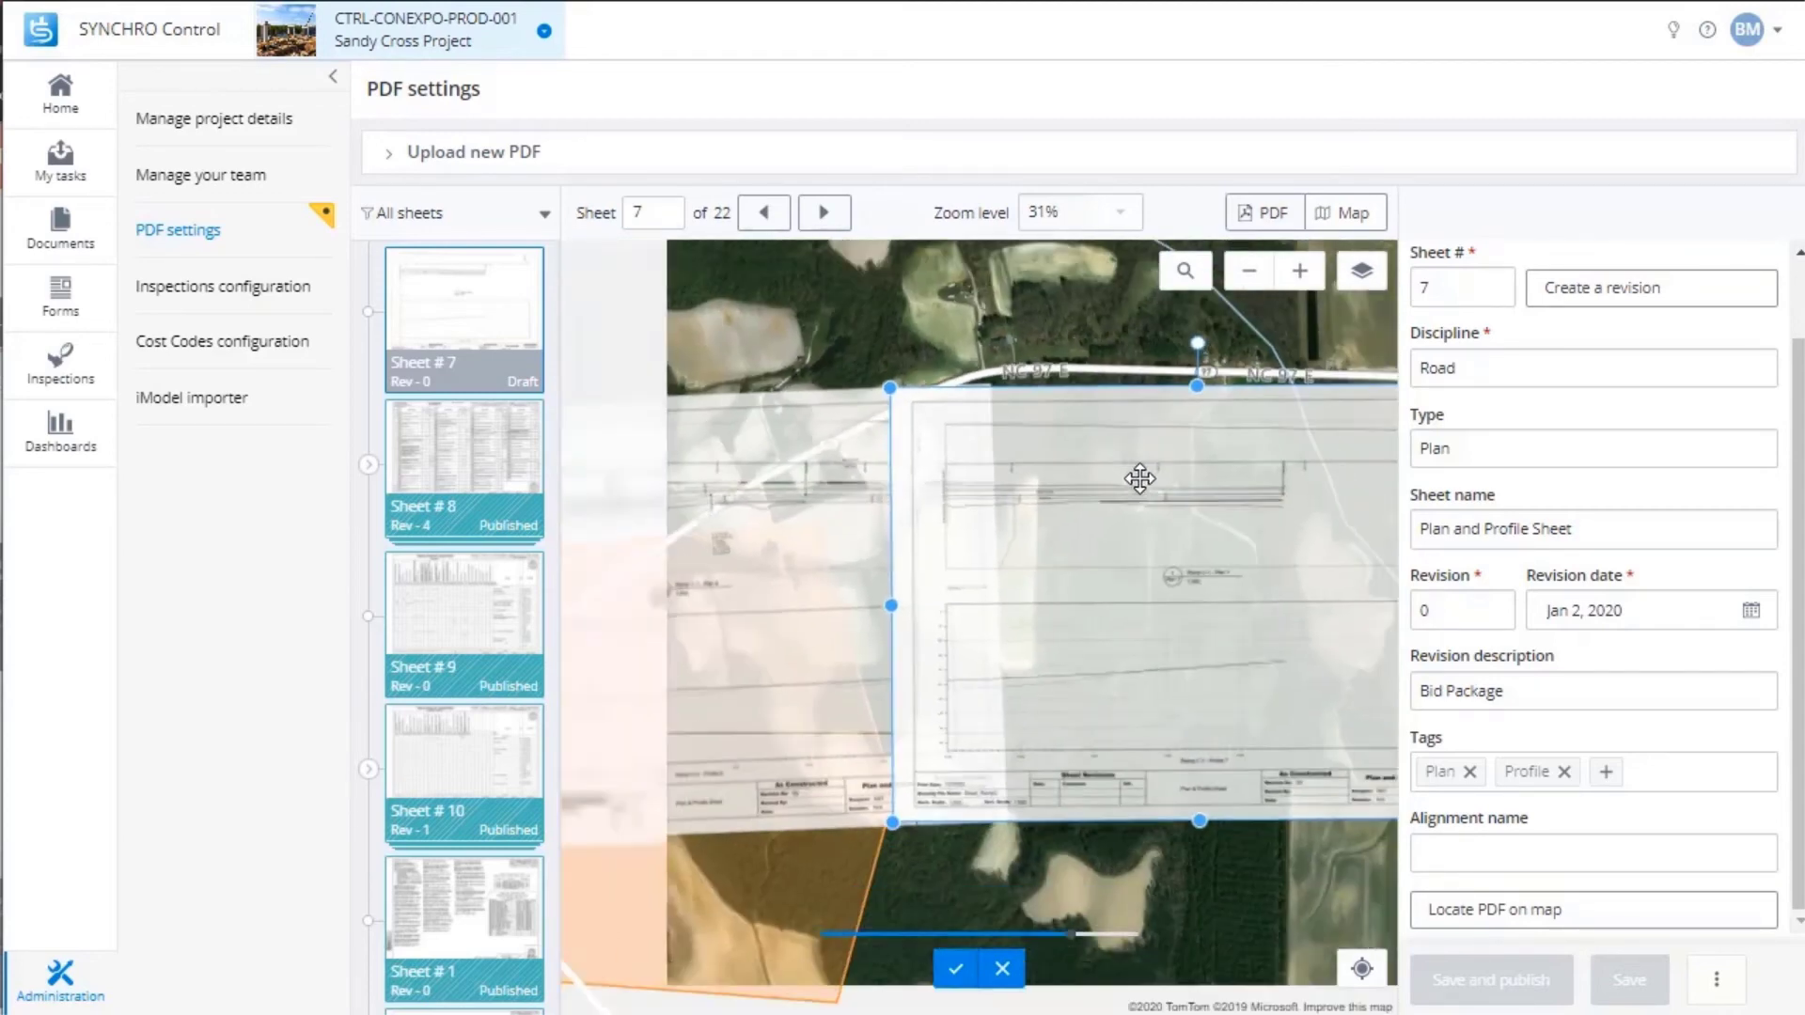
{"action": "mouse_move", "coordinate": [1182, 376]}
{"action": "left_mouse_down"}
{"action": "mouse_move", "coordinate": [1245, 386]}
{"action": "mouse_move", "coordinate": [1181, 387]}
{"action": "left_mouse_up"}
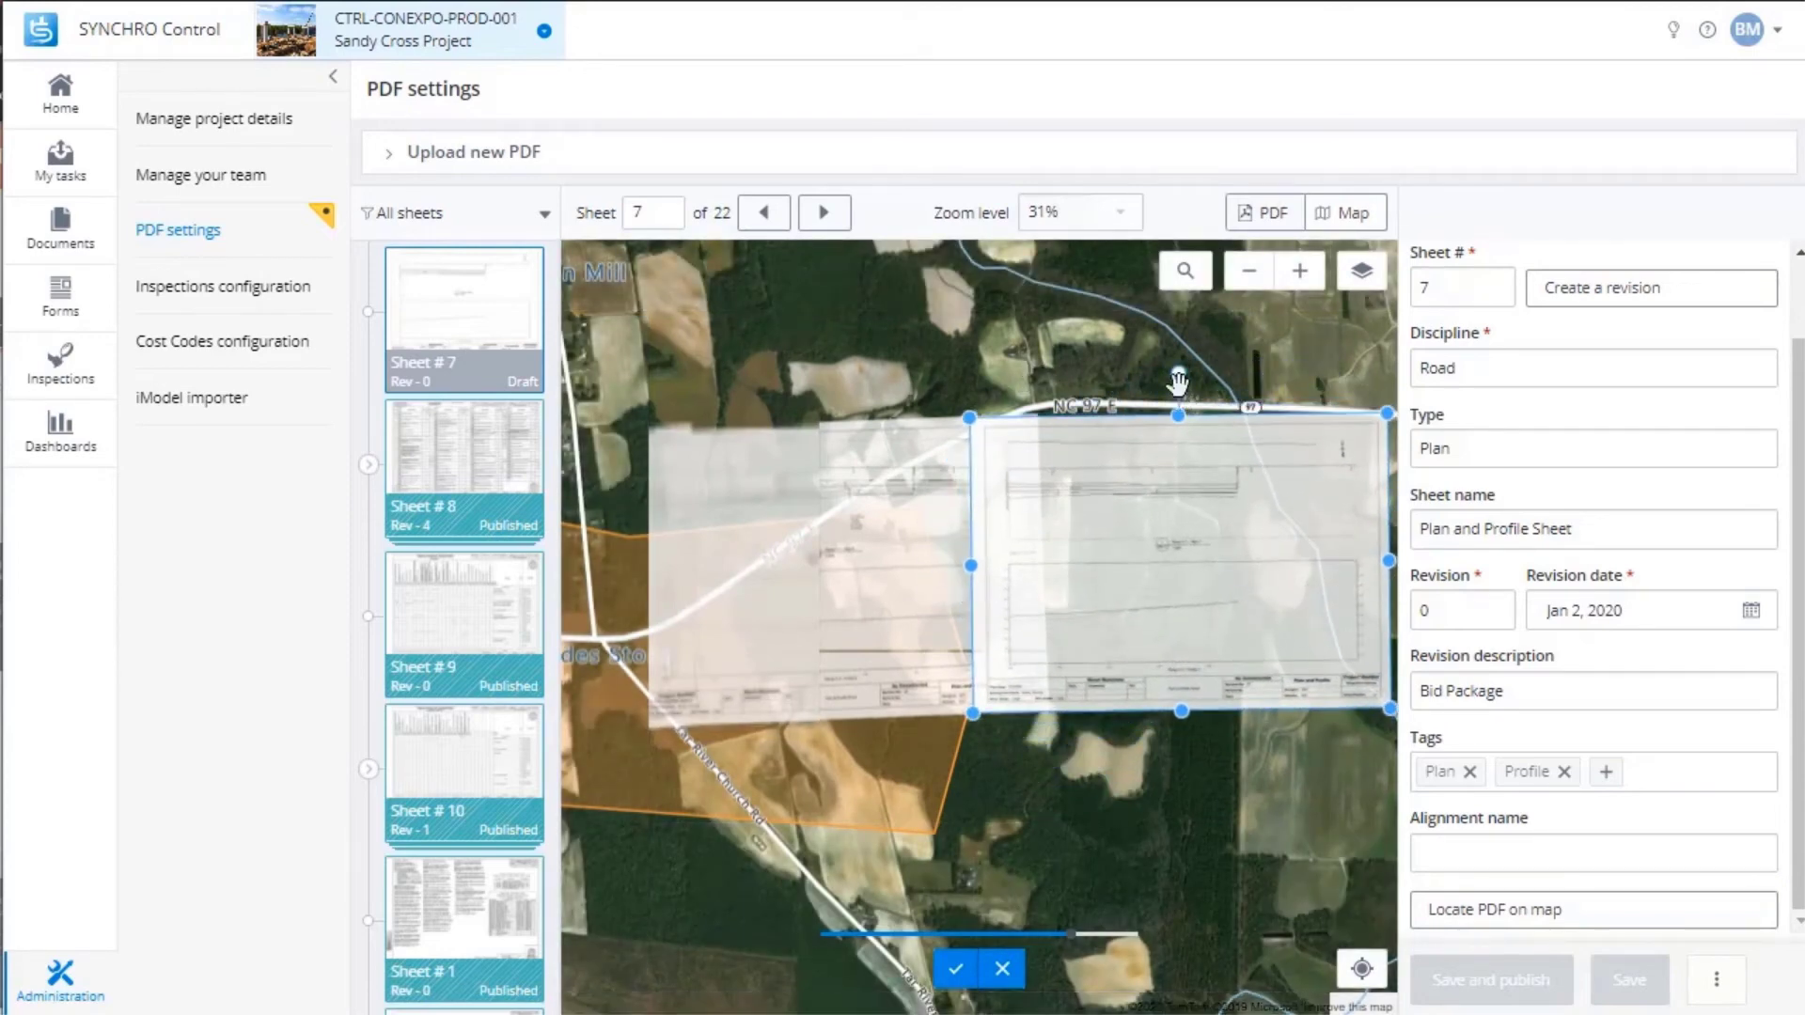
Confirm sheet 7's map location, and save and publish the sheet
{"action": "left_click", "coordinate": [957, 970]}
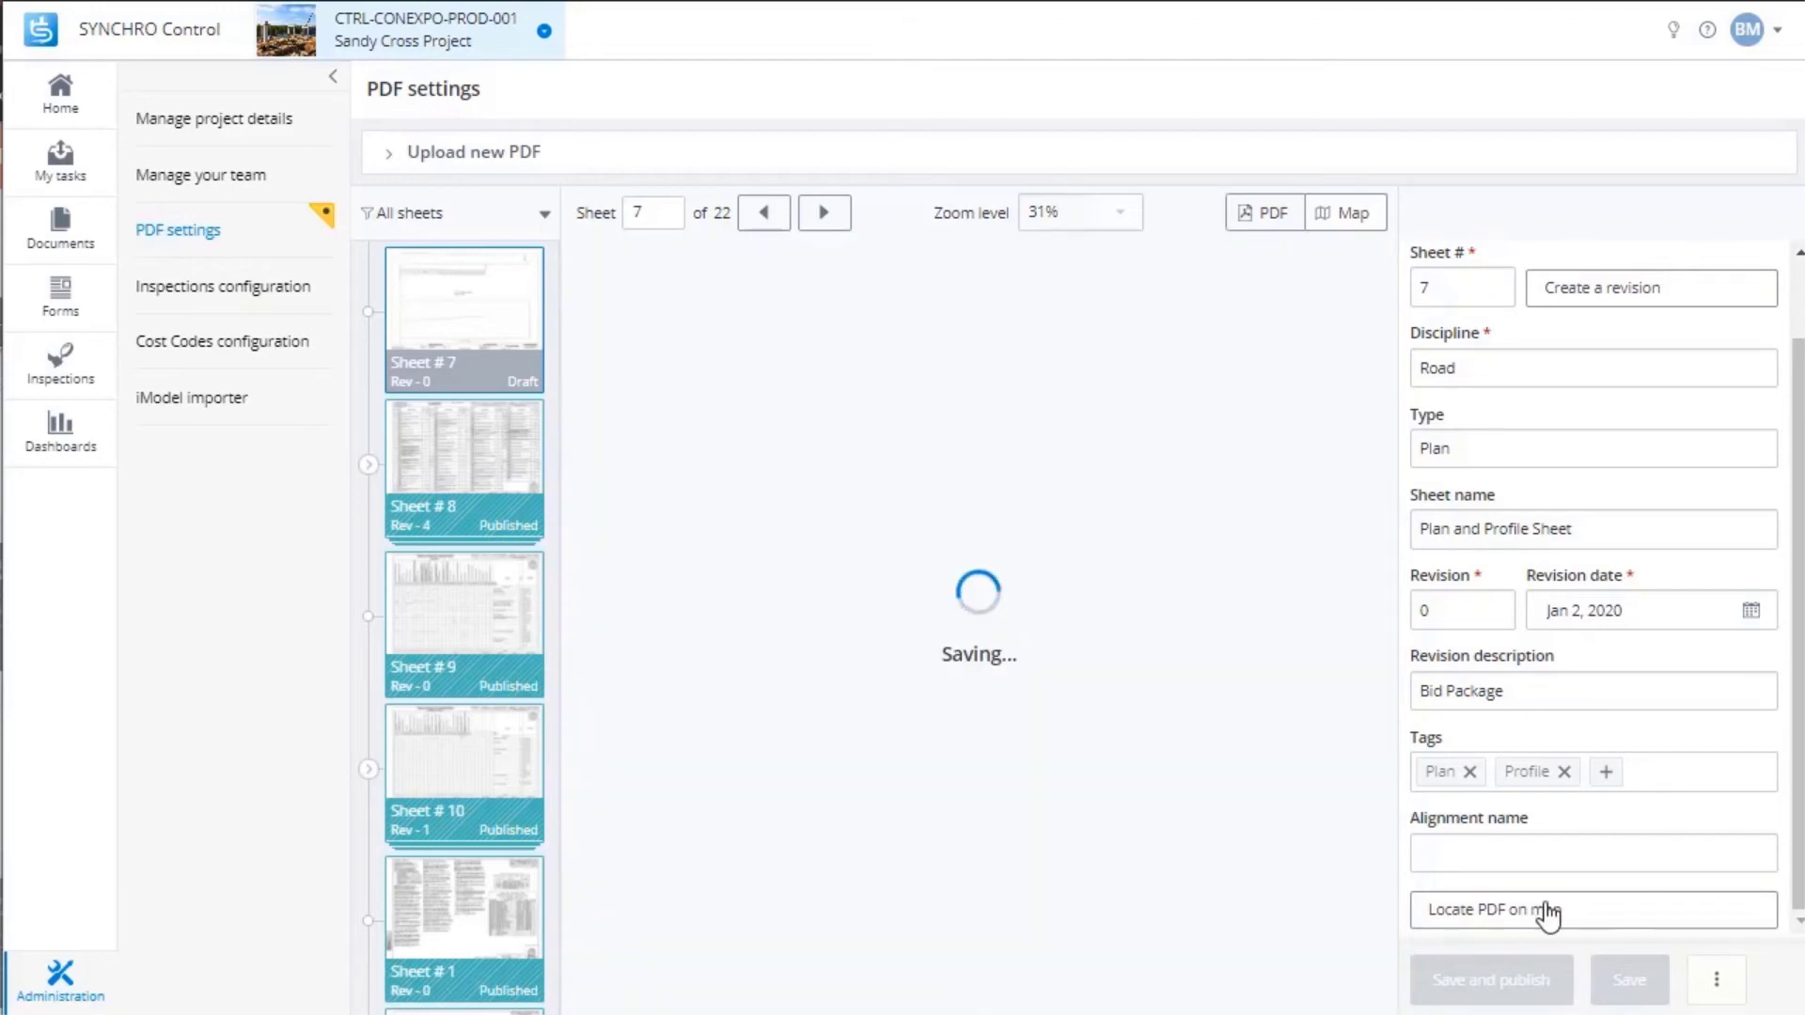
{"action": "left_click", "coordinate": [1508, 694]}
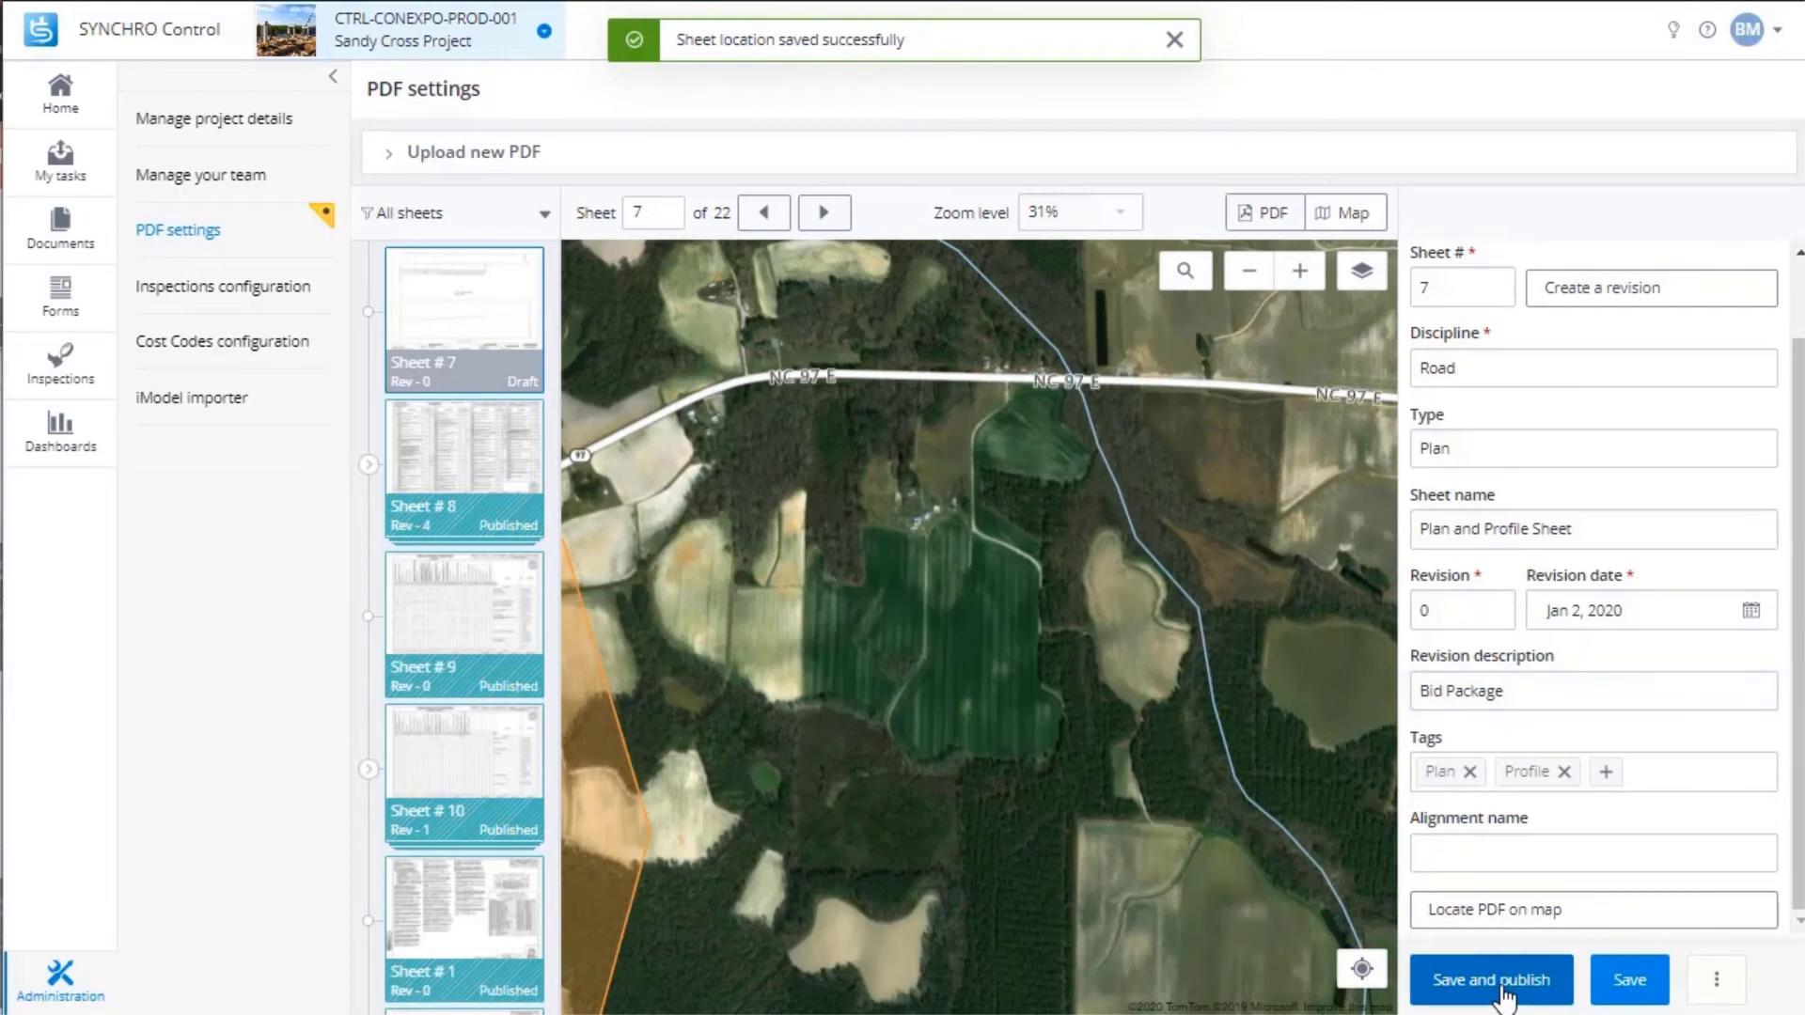
{"action": "left_click", "coordinate": [1503, 987]}
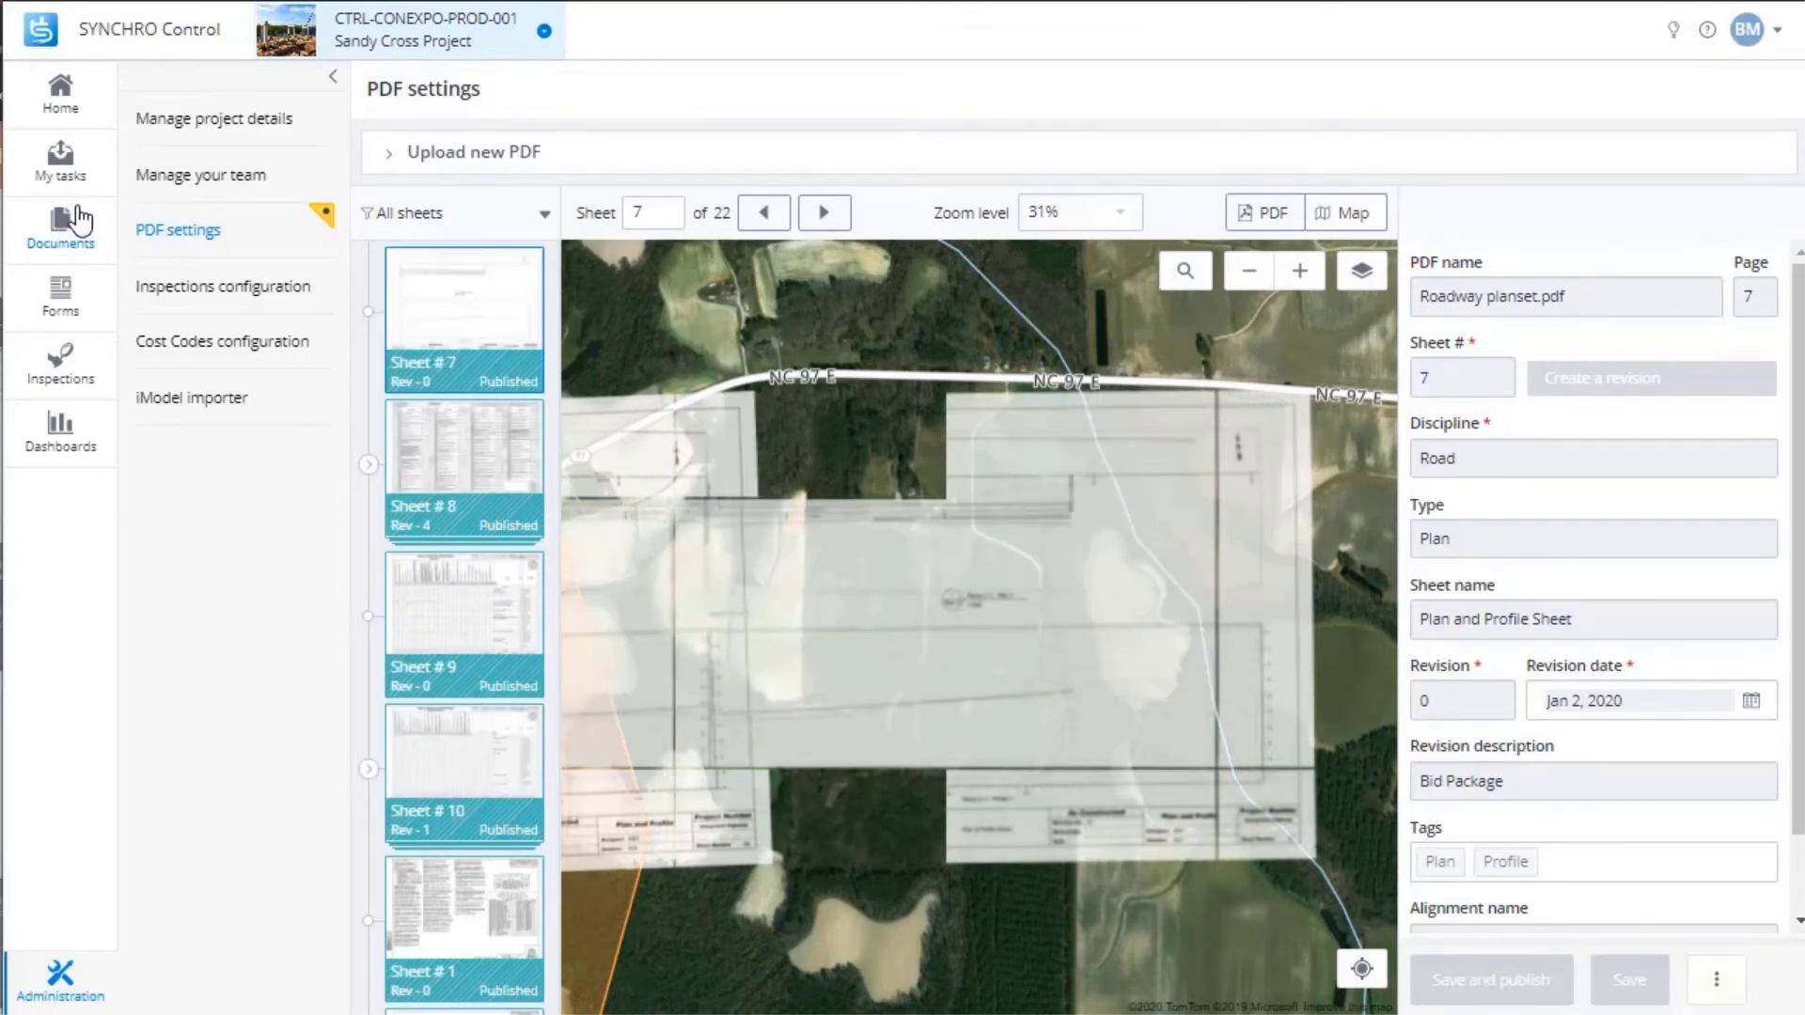
Go to My tasks and enlarge the map area above the task list
{"action": "left_click", "coordinate": [60, 168]}
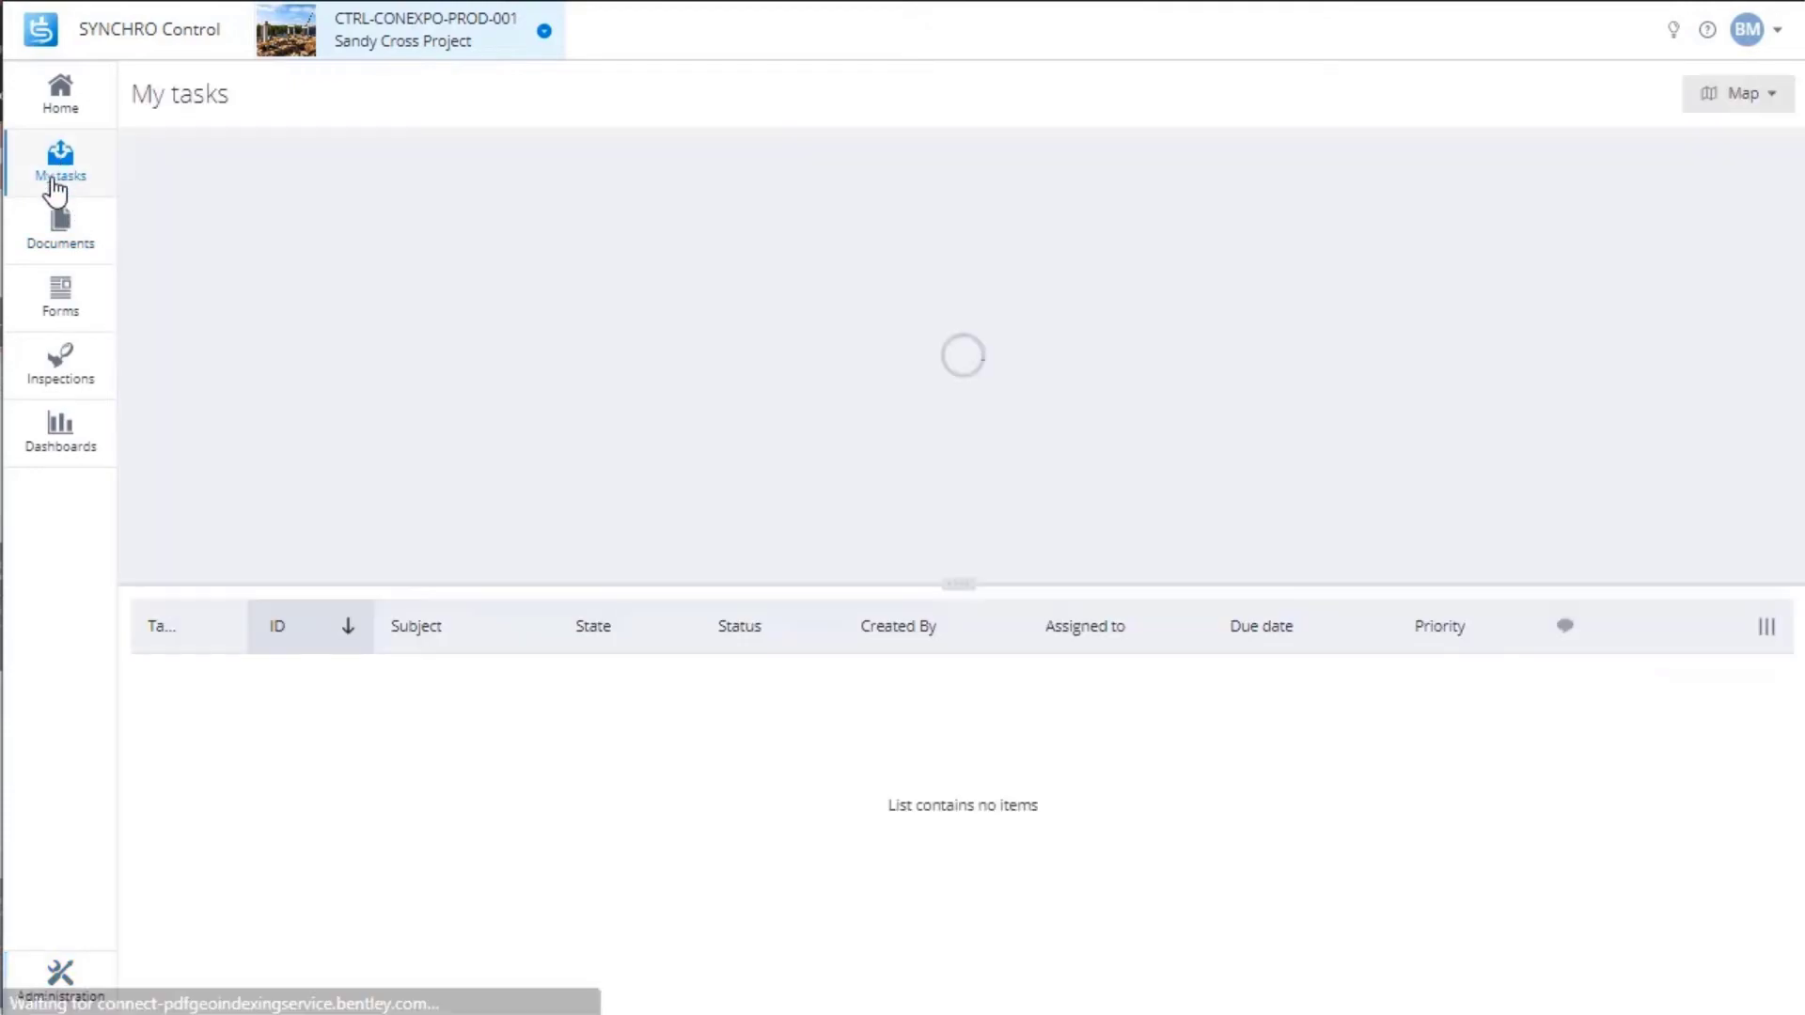
{"action": "left_click_drag", "start_coordinate": [956, 585], "coordinate": [945, 886]}
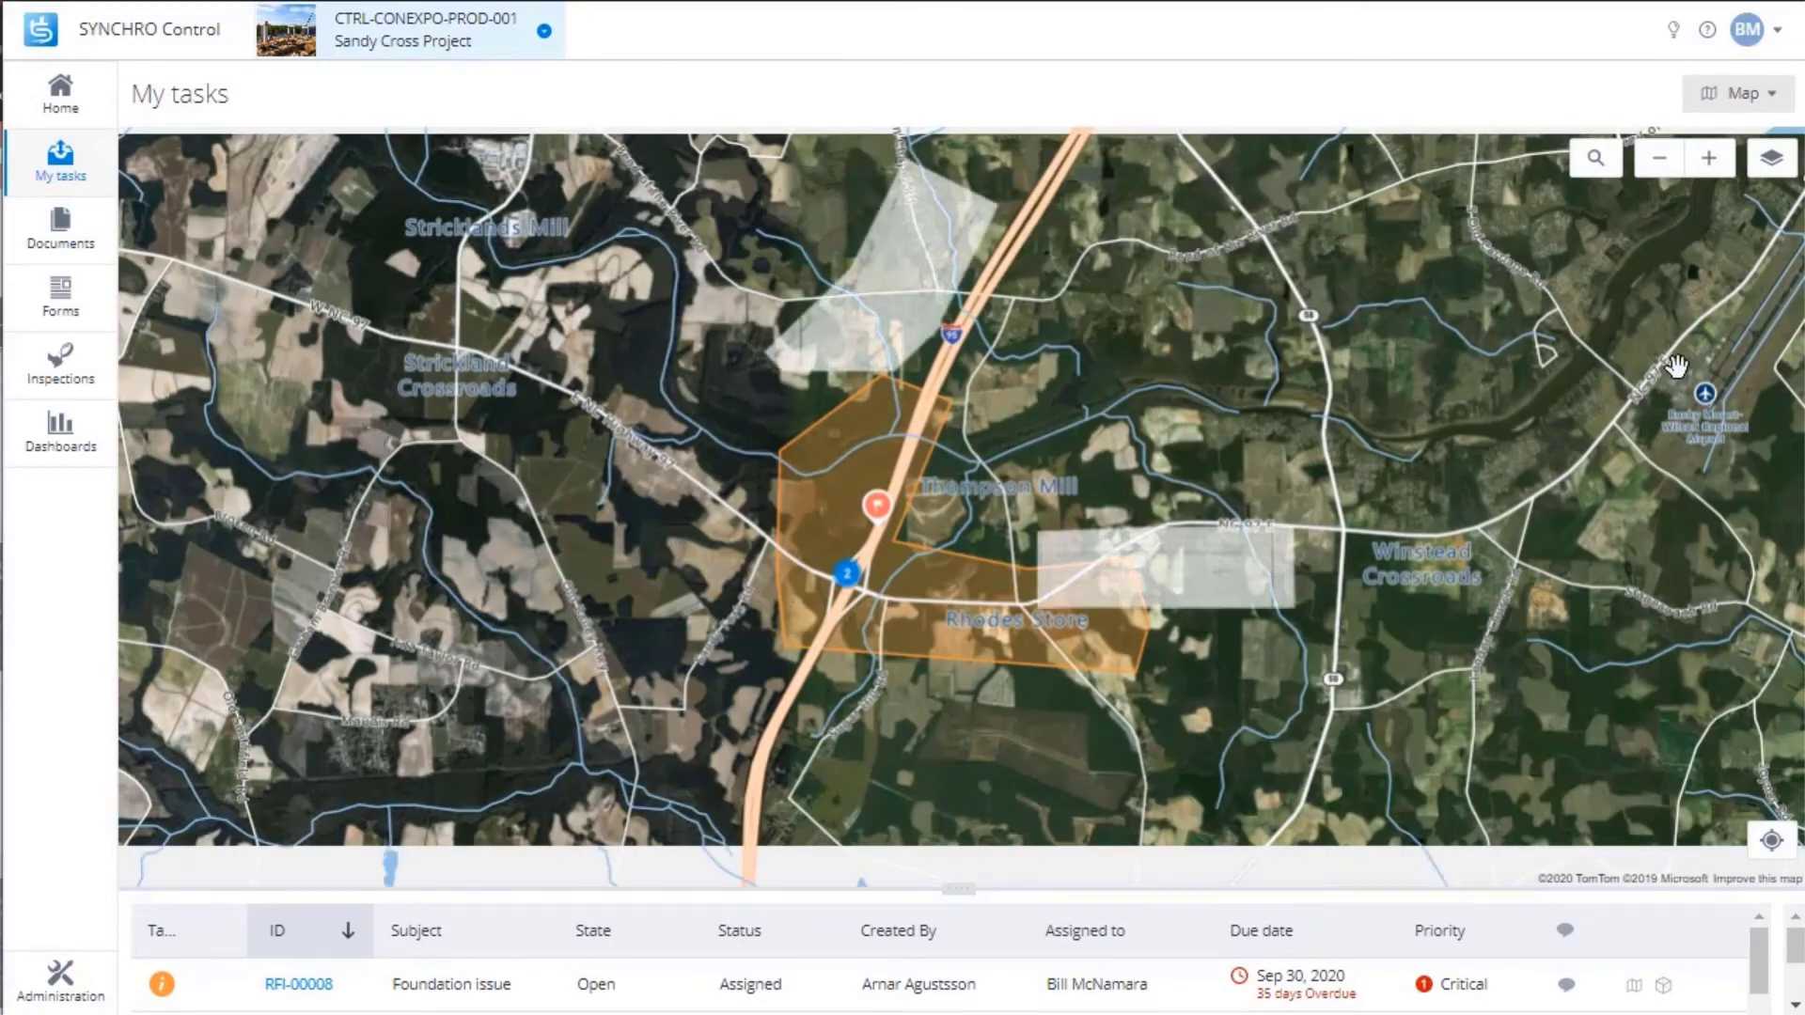
Raise the opacity of the Road layer in the map's PDF plan set
{"action": "left_click", "coordinate": [1773, 162]}
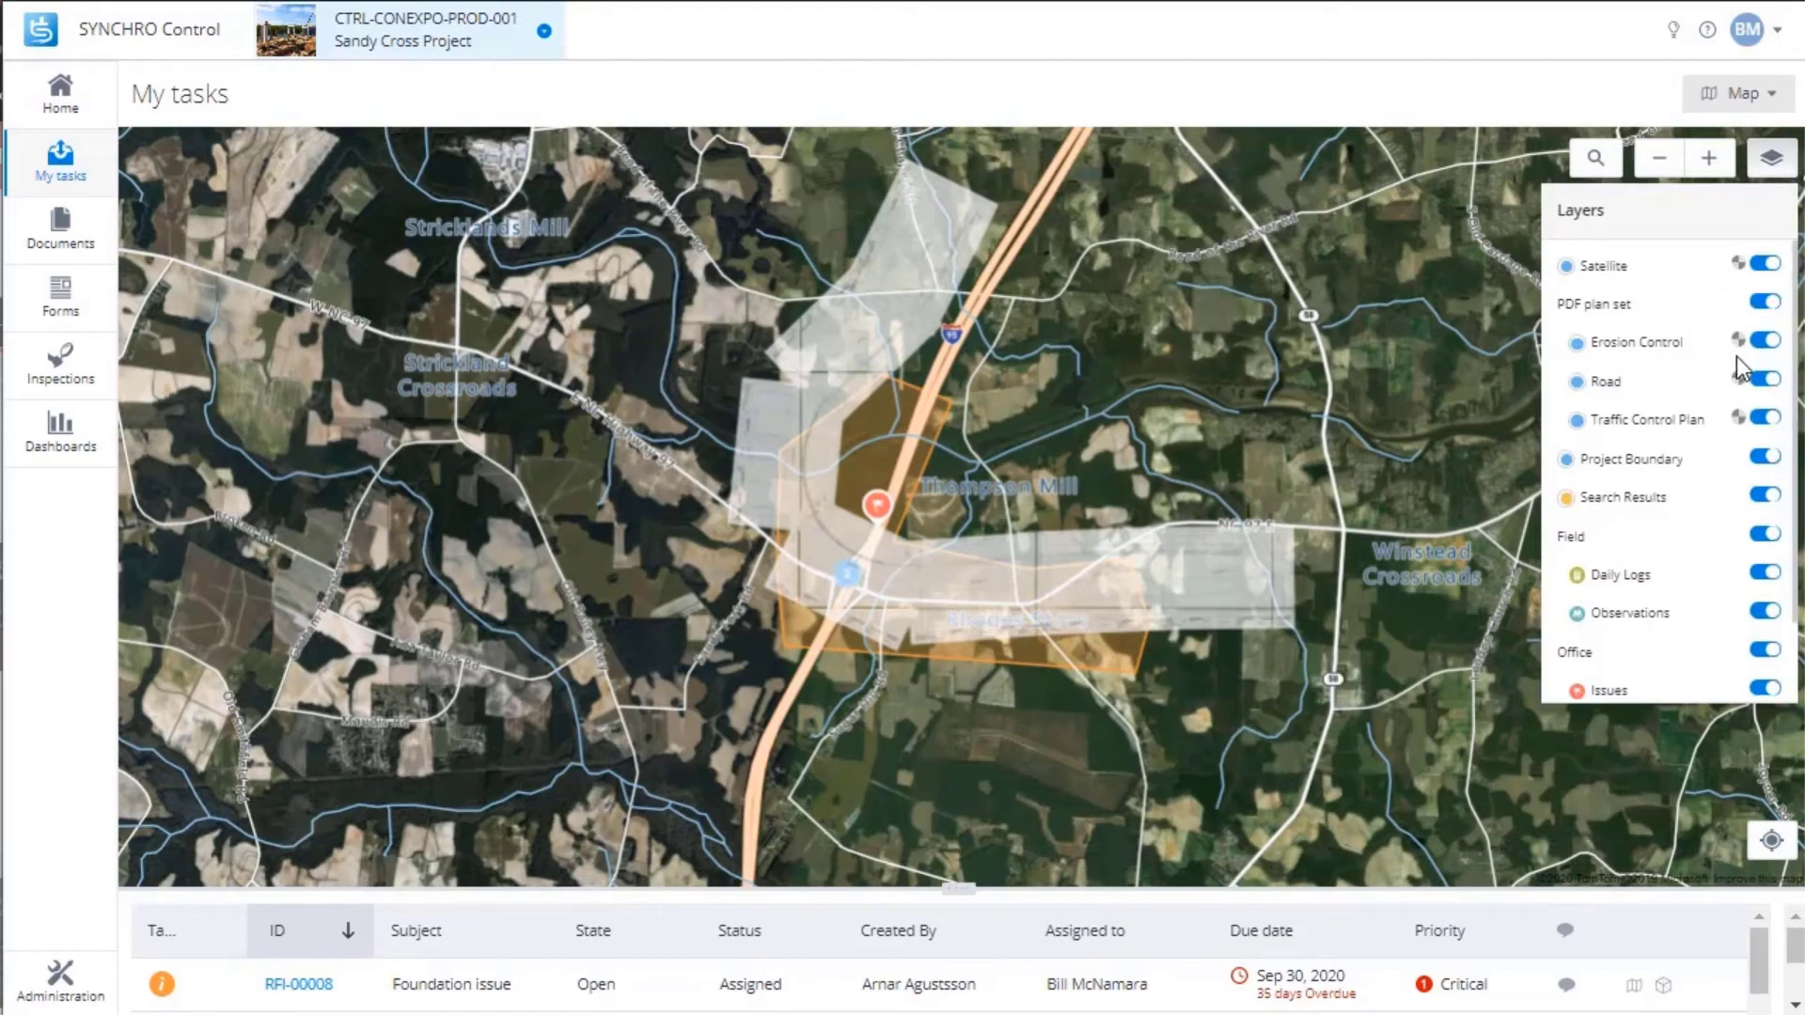
{"action": "mouse_move", "coordinate": [1738, 380]}
{"action": "left_click_drag", "start_coordinate": [1740, 382], "coordinate": [1775, 379]}
{"action": "scroll", "coordinate": [1142, 583], "scroll_direction": "up", "scroll_amount": 5}
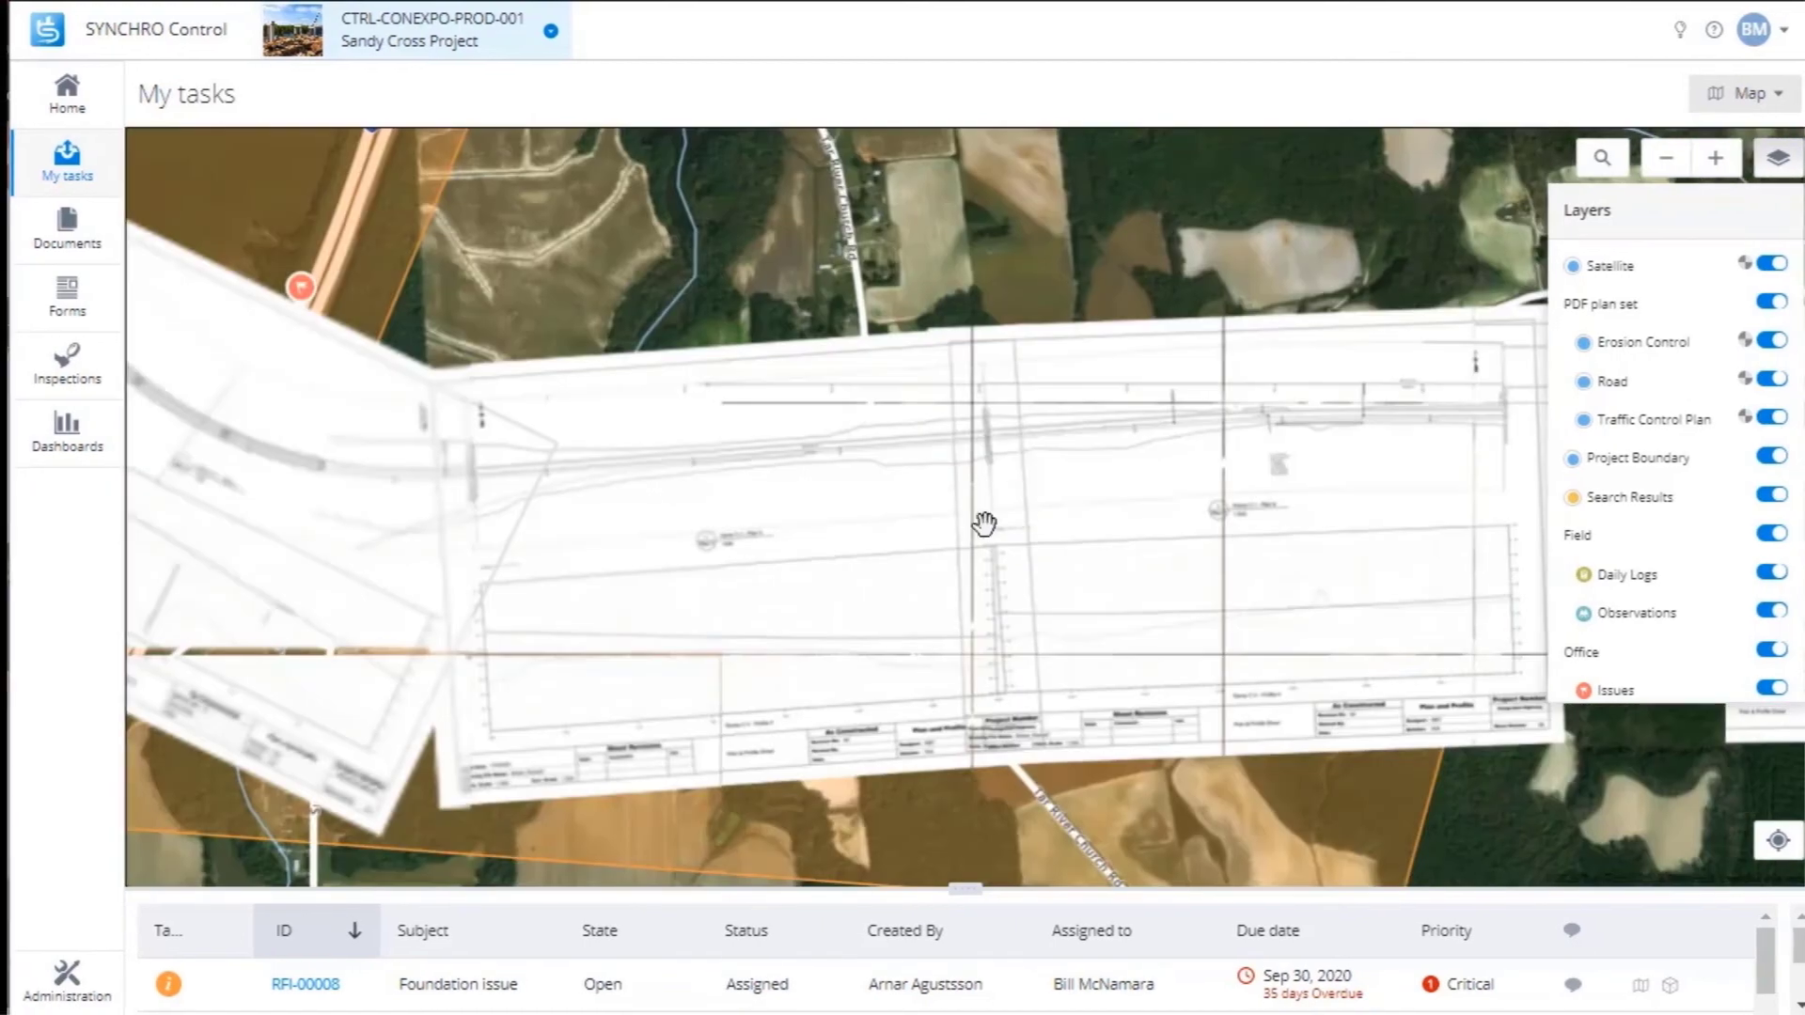
Switch the Road layer off and back on, and hide the Satellite layer to view the road plan sheets over the plain base map
{"action": "left_click_drag", "start_coordinate": [985, 524], "coordinate": [1310, 605]}
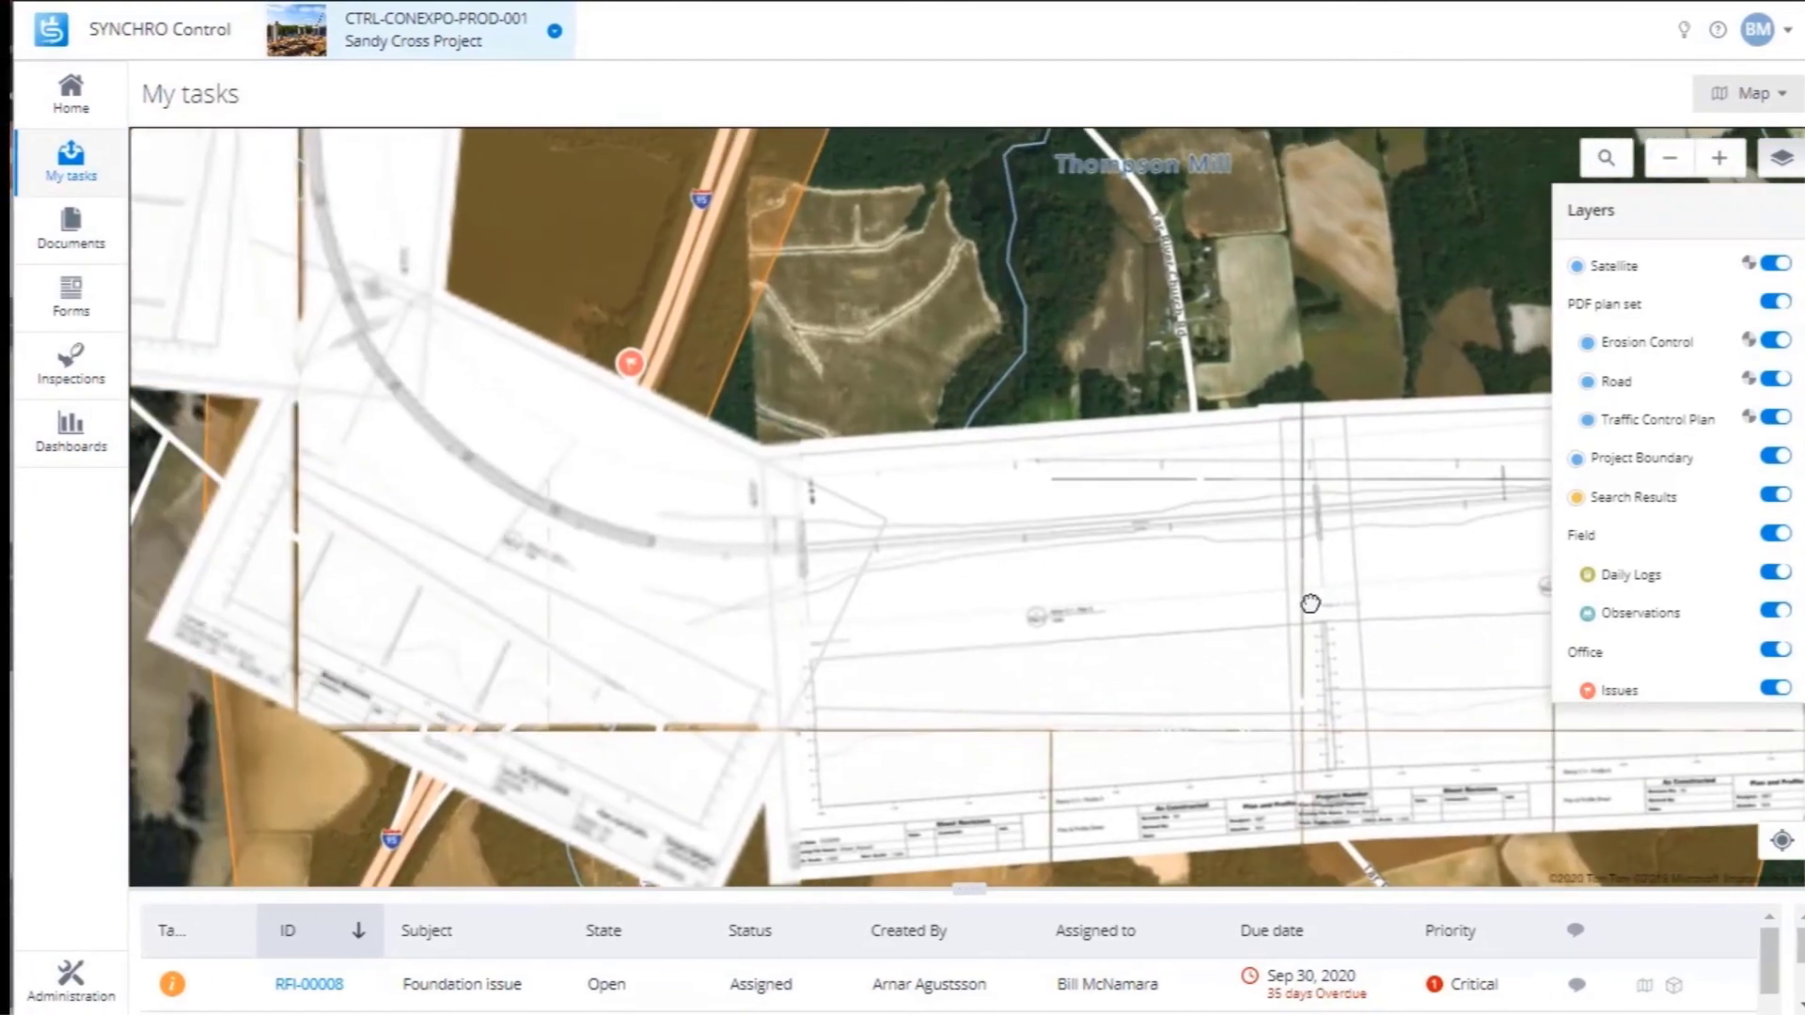
{"action": "left_click", "coordinate": [1777, 381]}
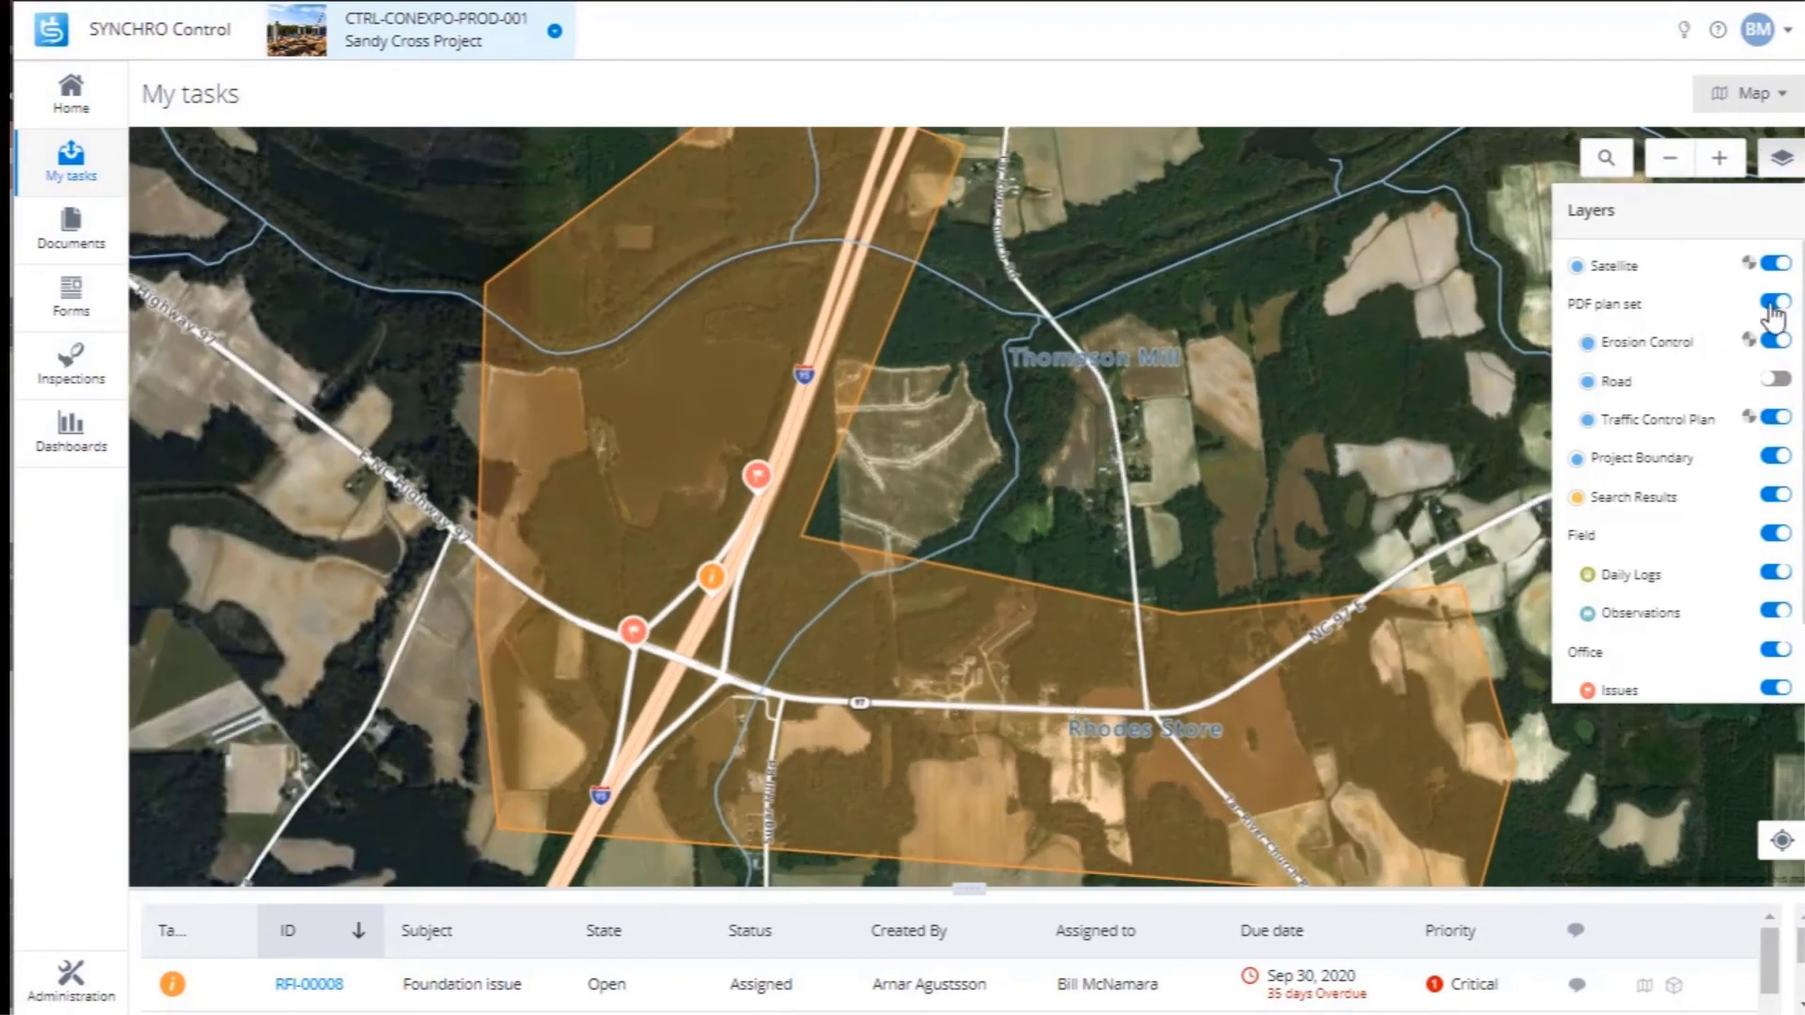
{"action": "left_click", "coordinate": [1776, 263]}
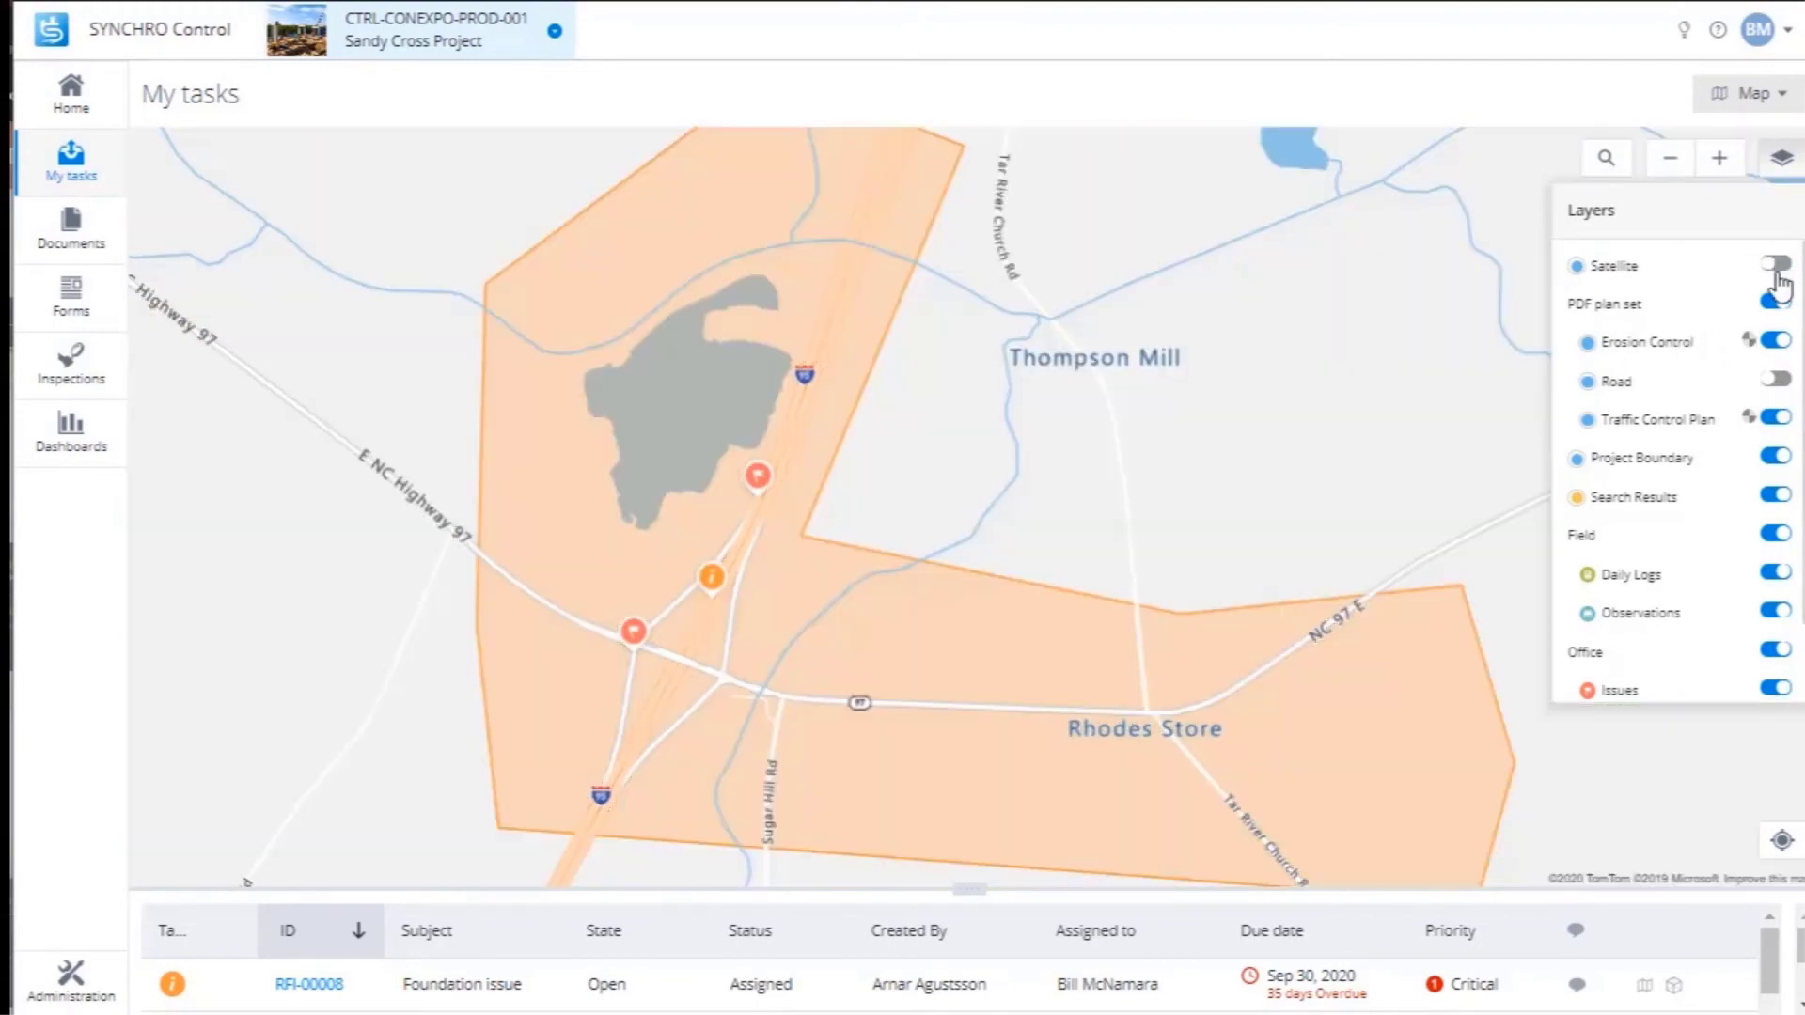
{"action": "left_click", "coordinate": [1777, 381]}
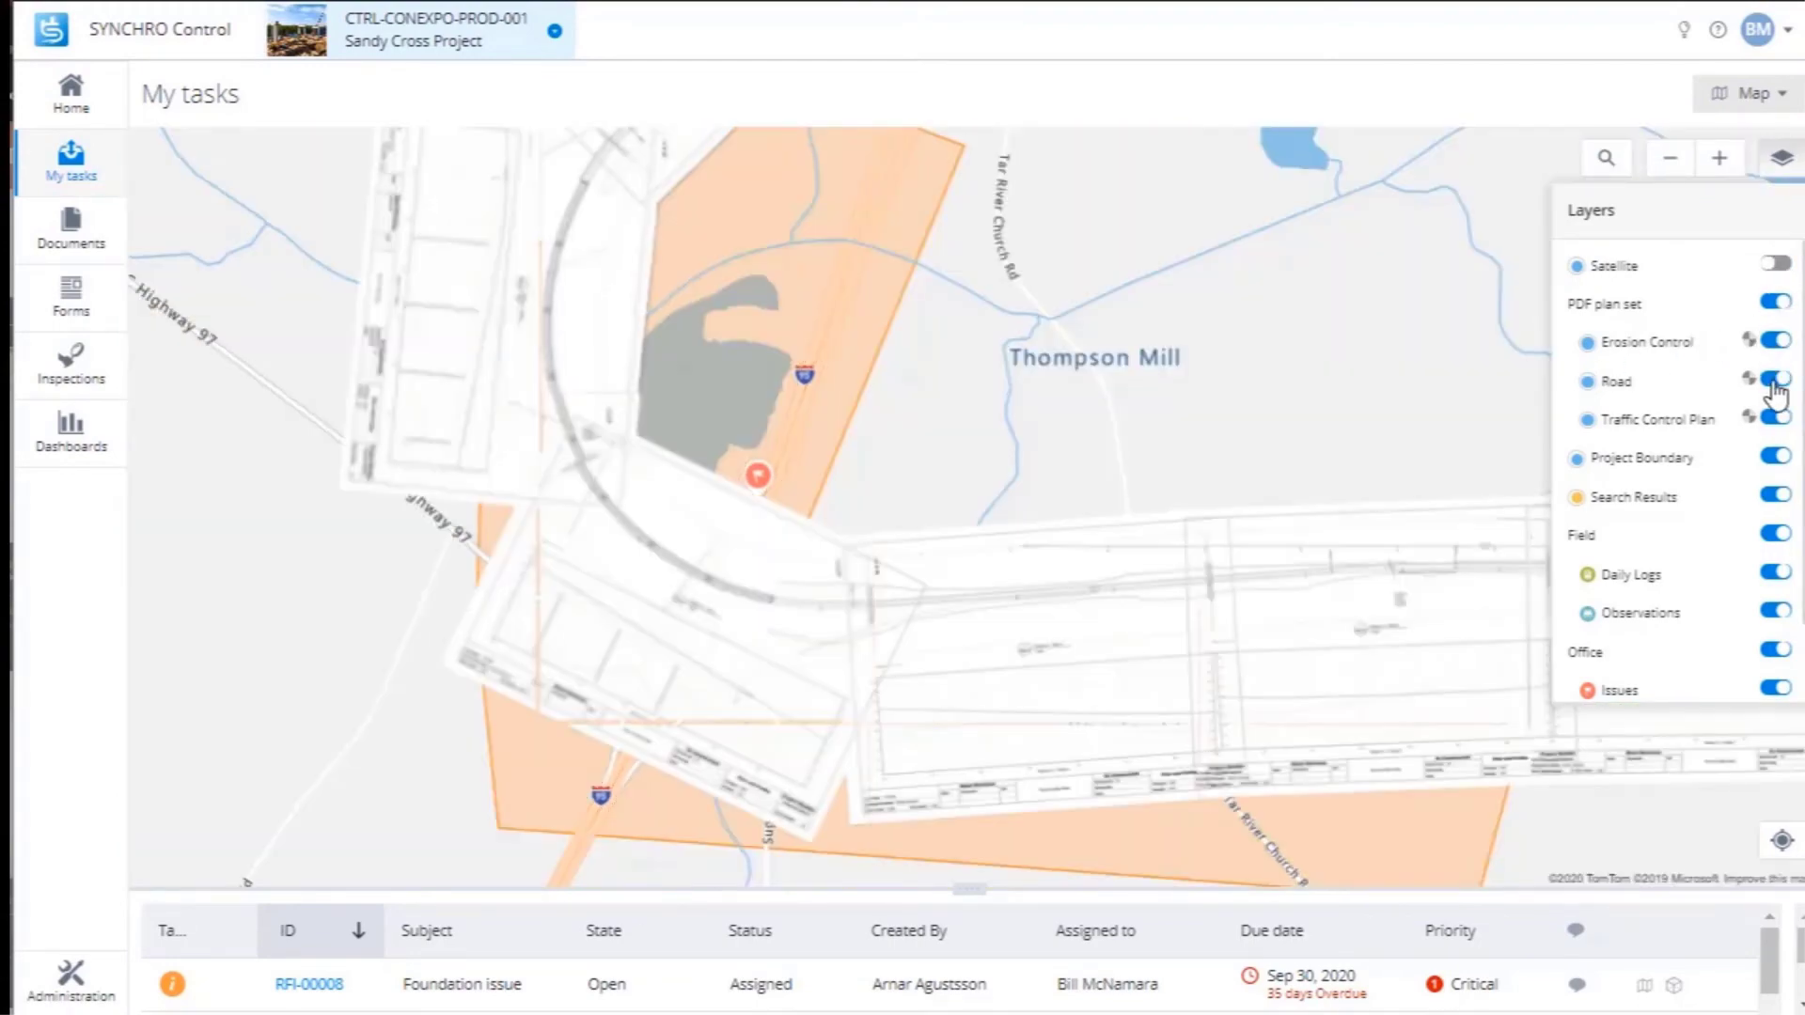
{"action": "scroll", "coordinate": [858, 645], "scroll_direction": "up", "scroll_amount": 3}
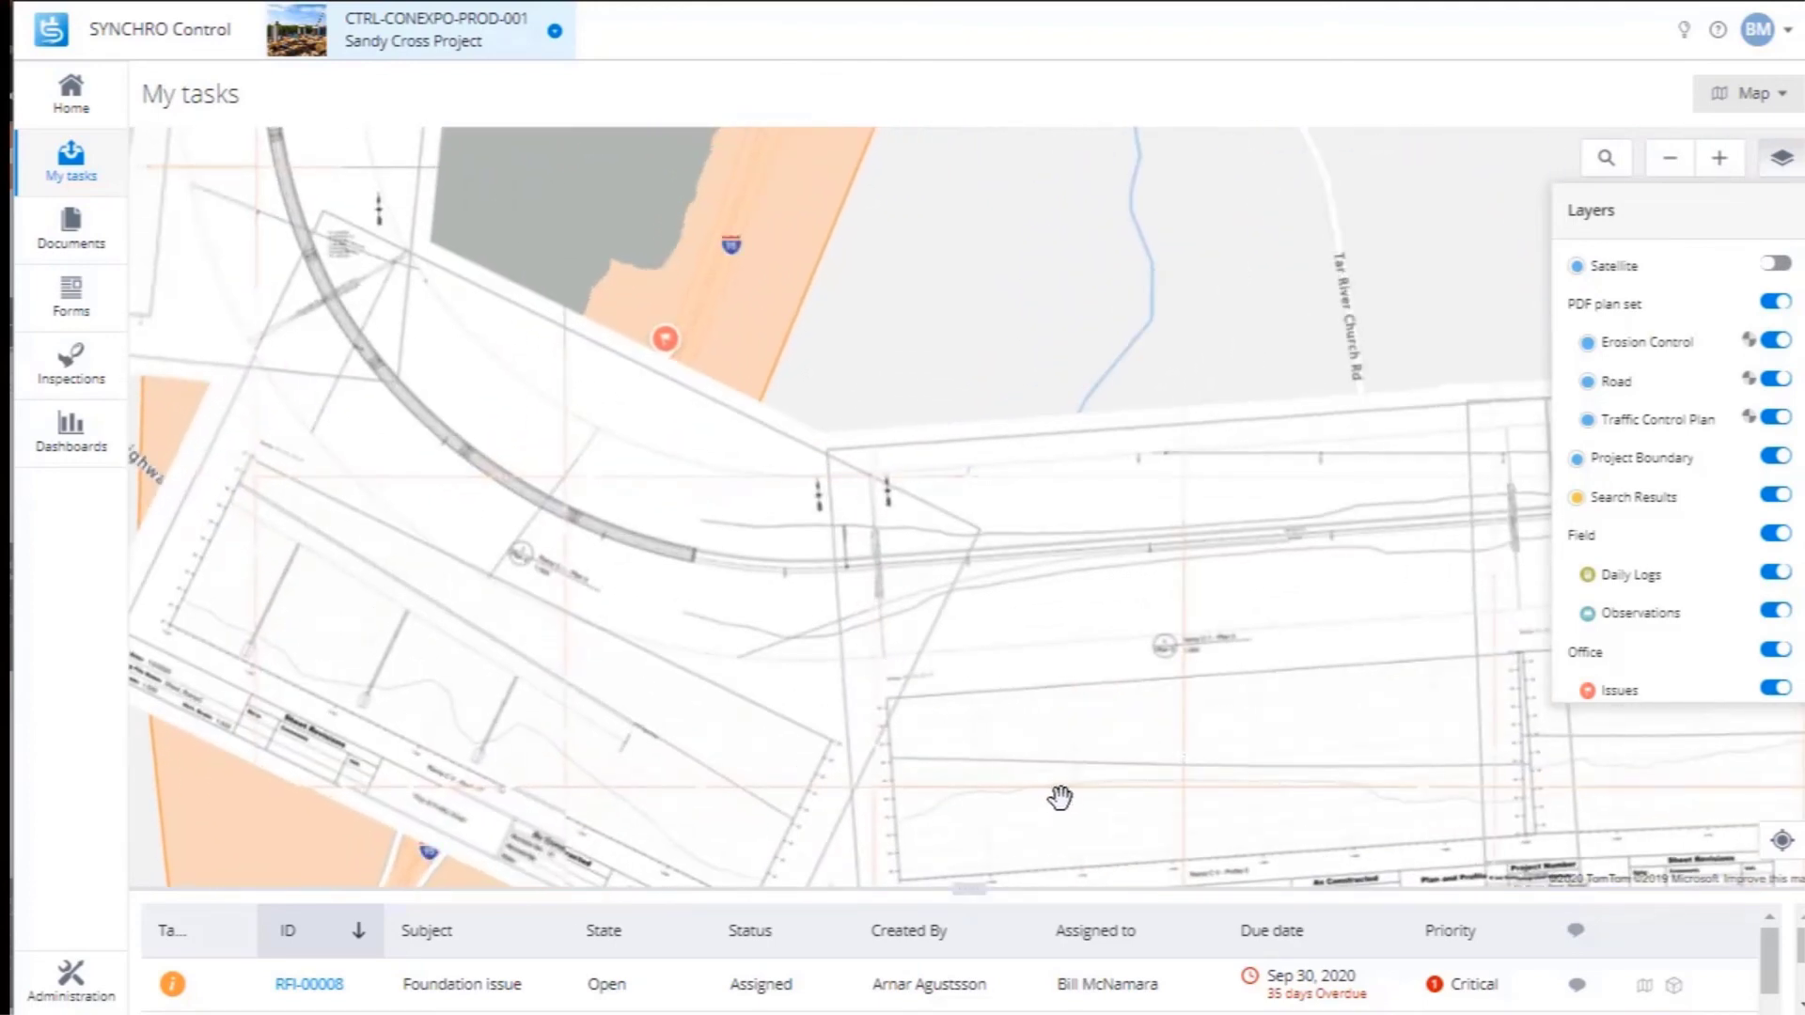
{"action": "scroll", "coordinate": [854, 654], "scroll_direction": "up", "scroll_amount": 1}
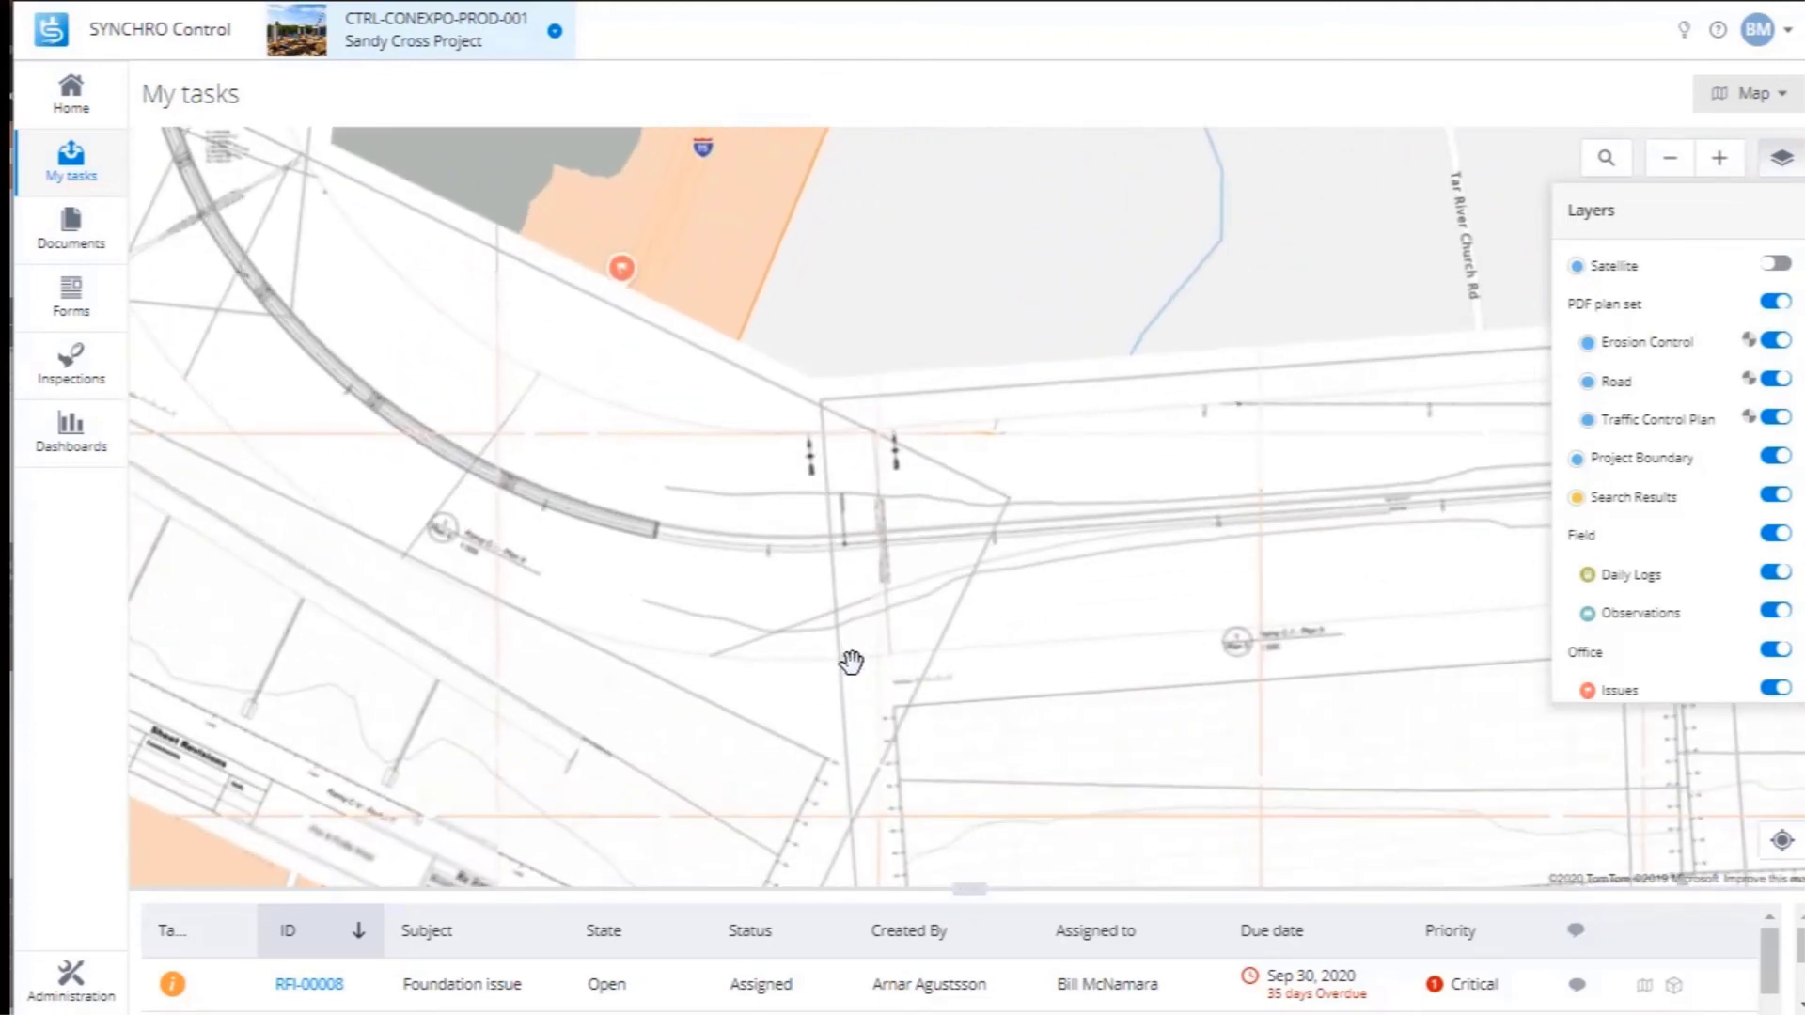
Restore the Satellite layer on the map, and switch the Project Boundary layer off and back on
{"action": "left_click", "coordinate": [1776, 266]}
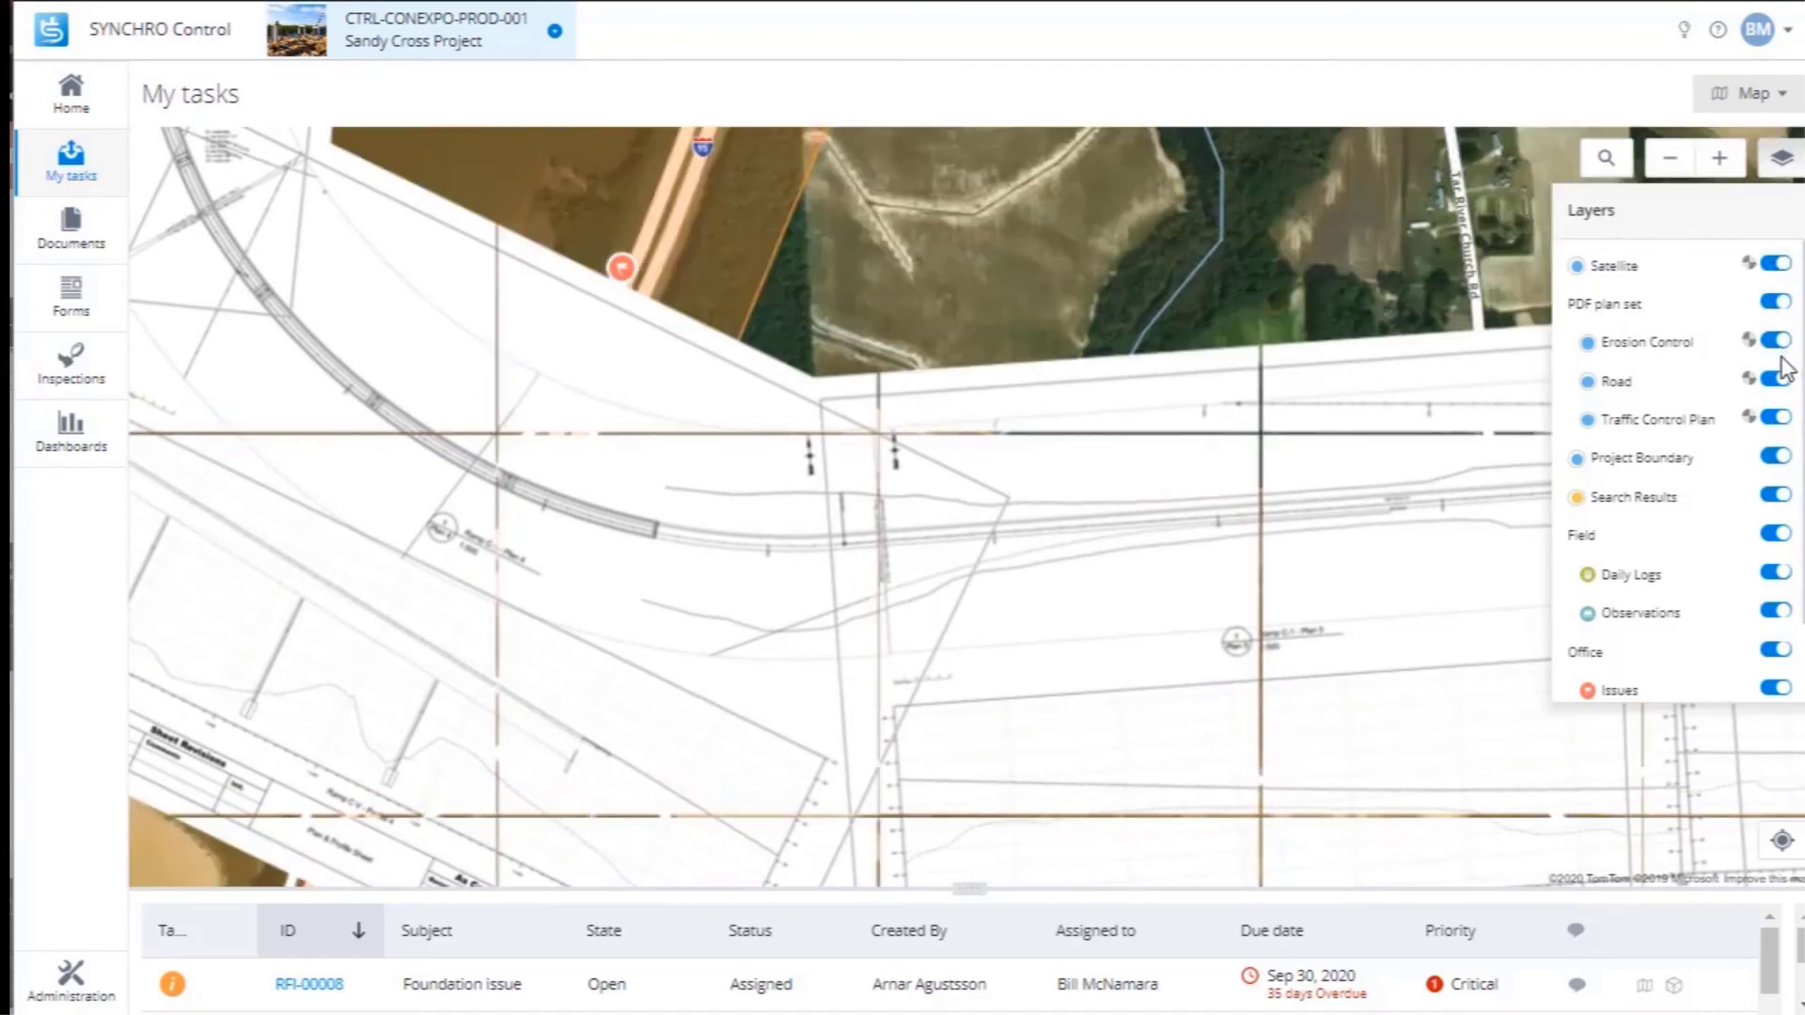
{"action": "left_click", "coordinate": [1777, 459]}
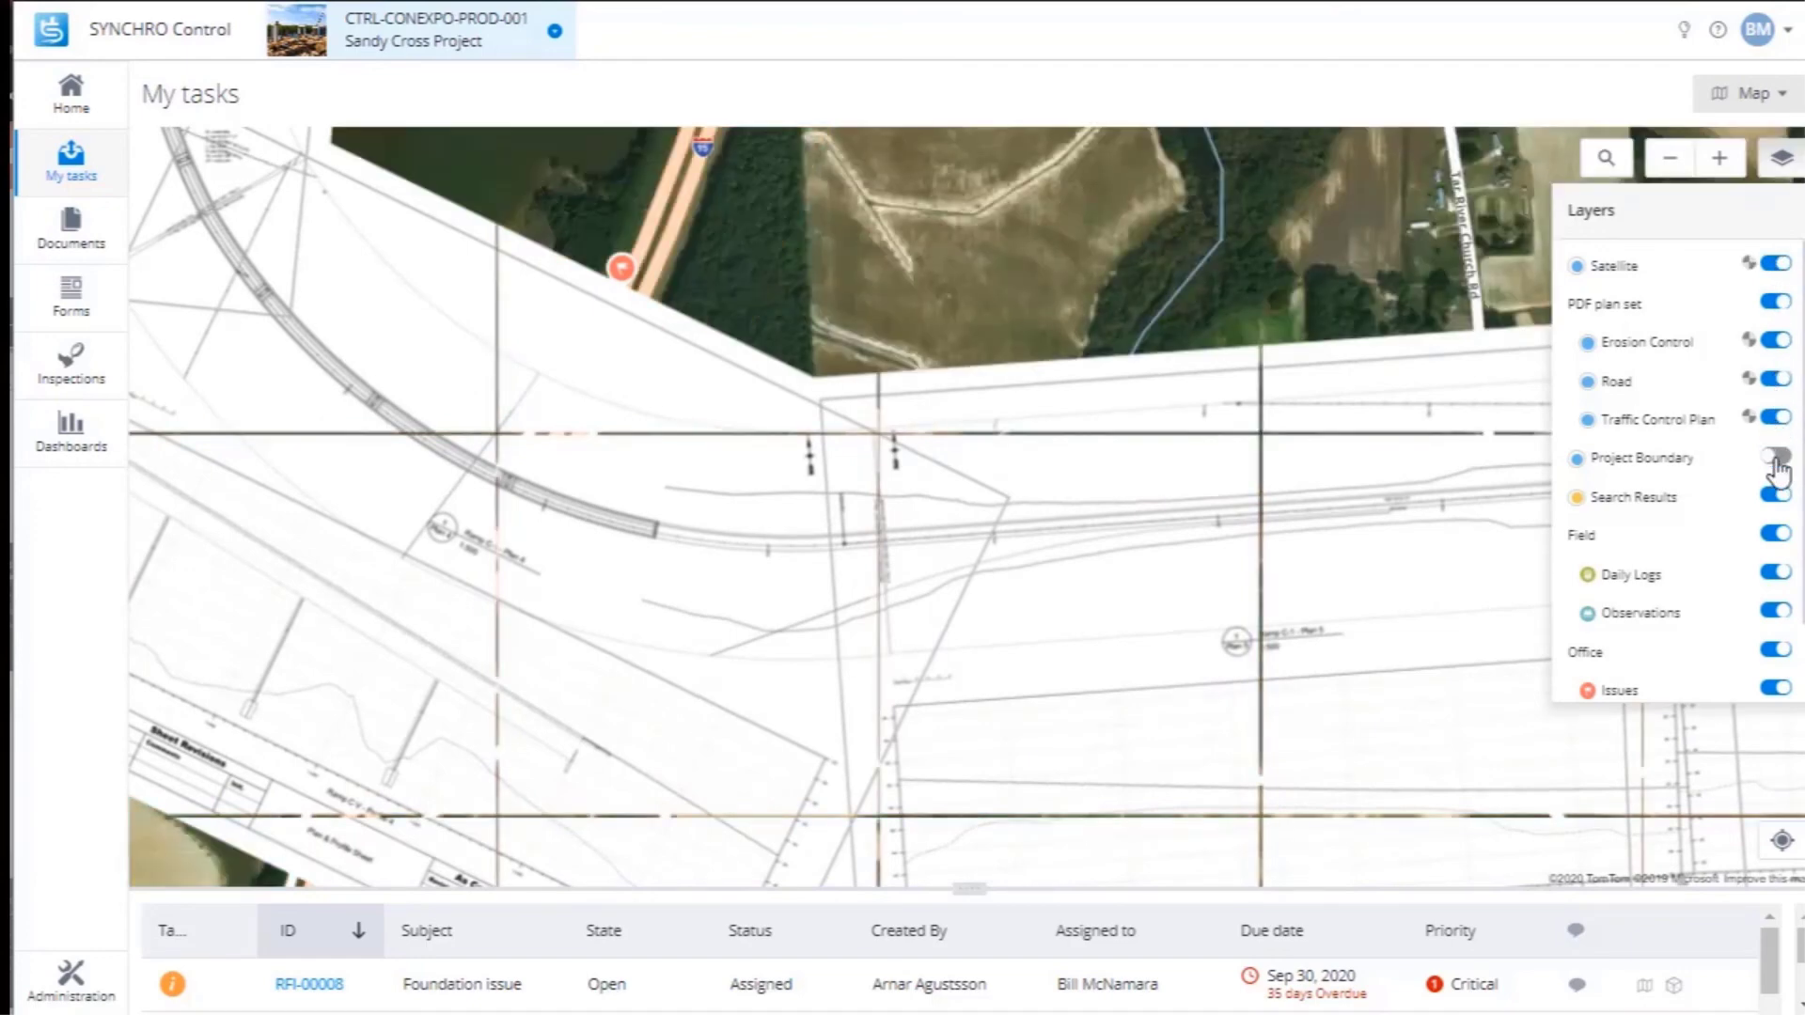
{"action": "left_click", "coordinate": [1777, 460]}
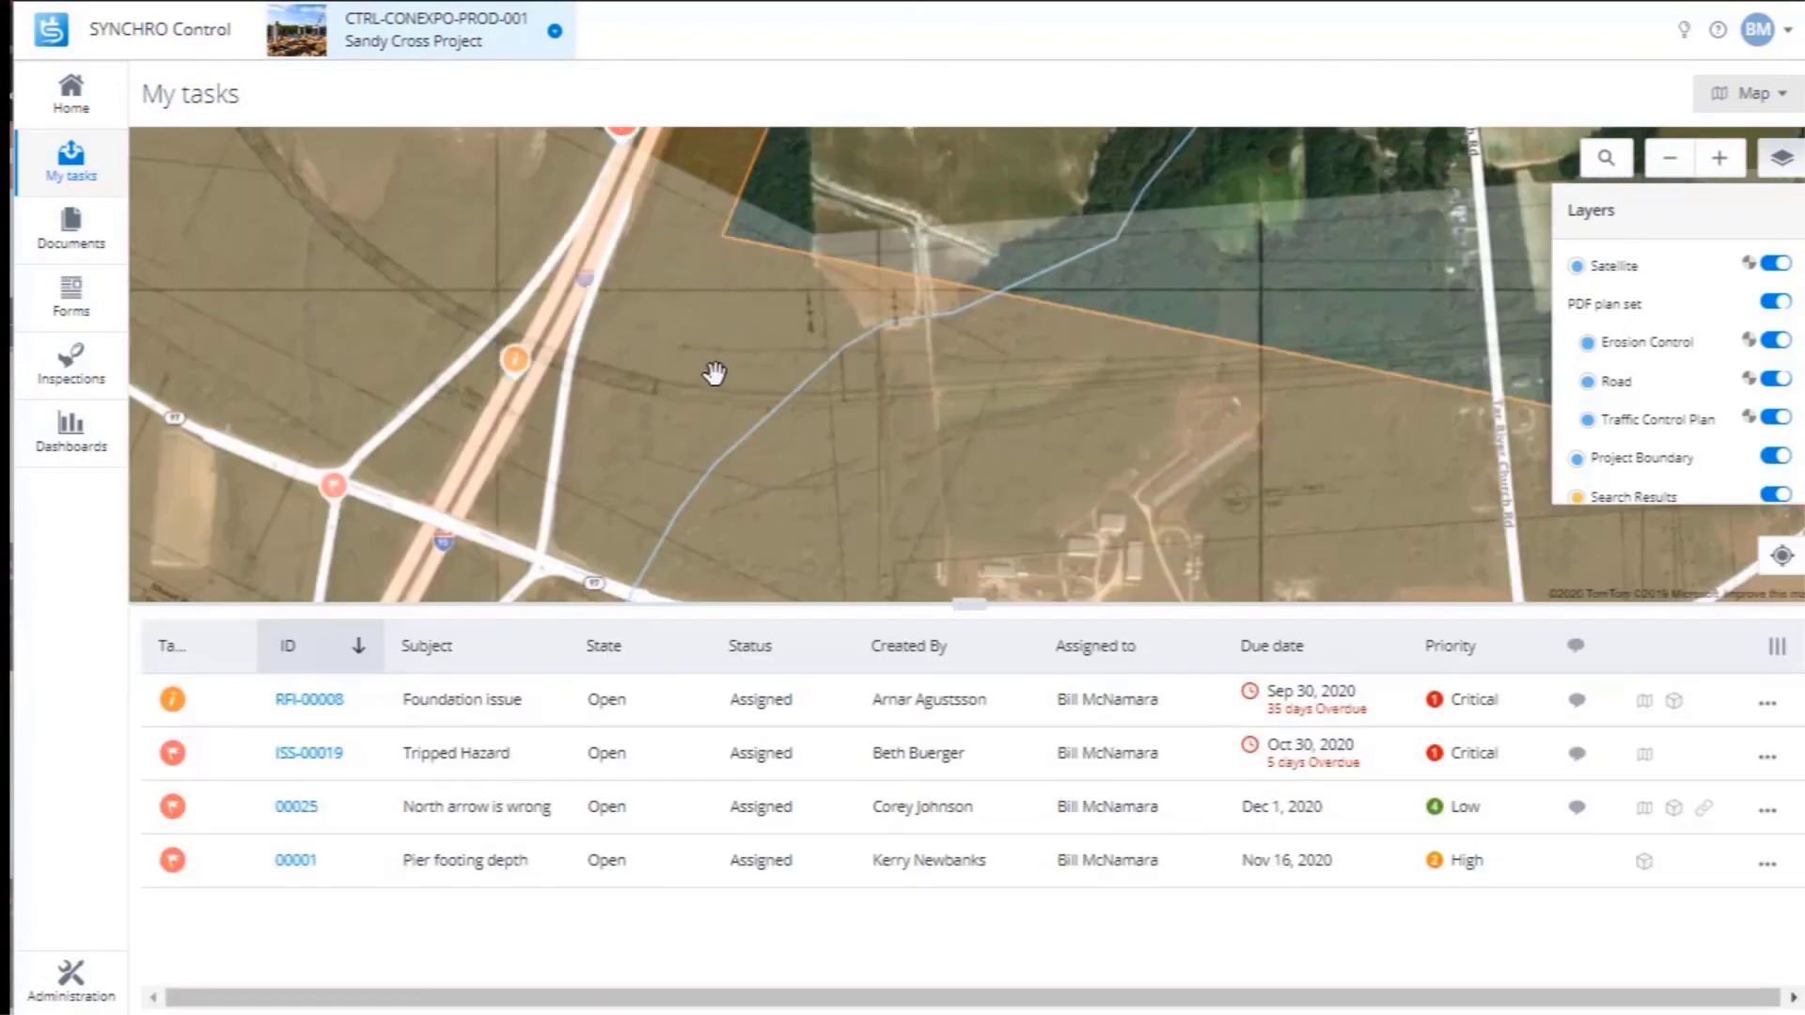
Preview the Tripped Hazard issue from the task list at its location on the map
{"action": "scroll", "coordinate": [715, 375], "scroll_direction": "down", "scroll_amount": 2}
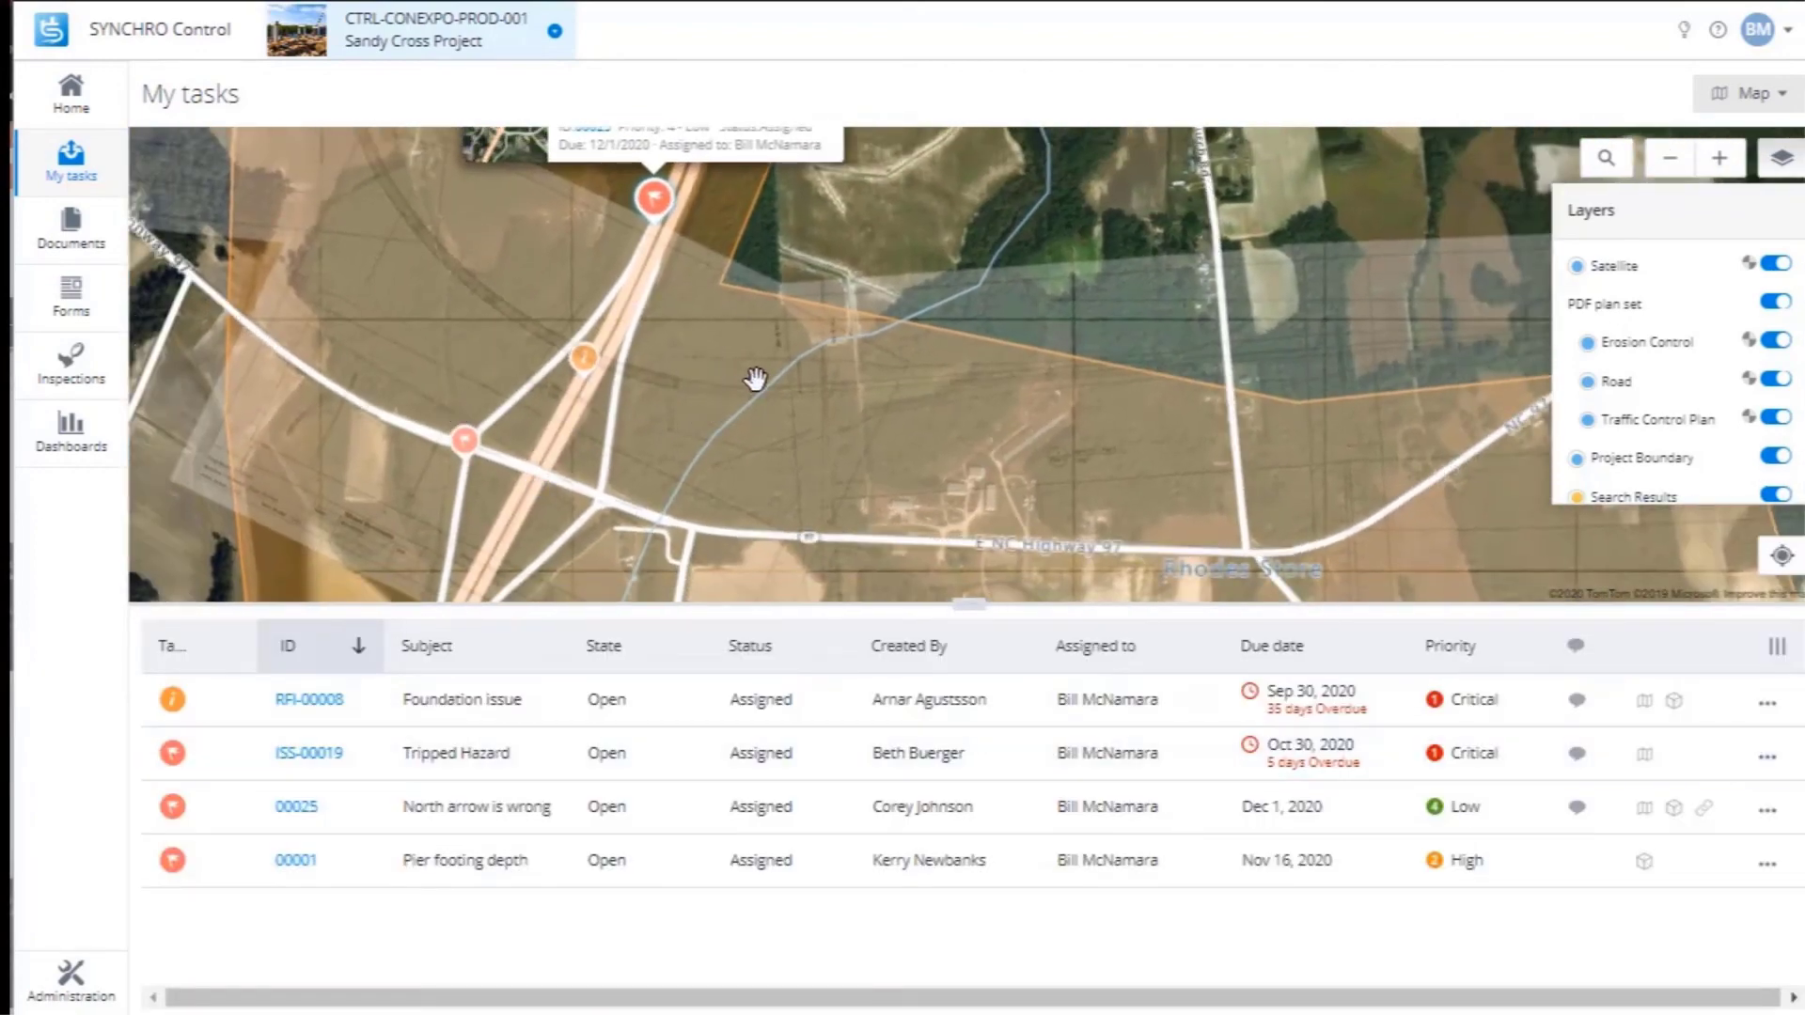
{"action": "left_click_drag", "start_coordinate": [755, 379], "coordinate": [826, 469]}
{"action": "mouse_move", "coordinate": [320, 766]}
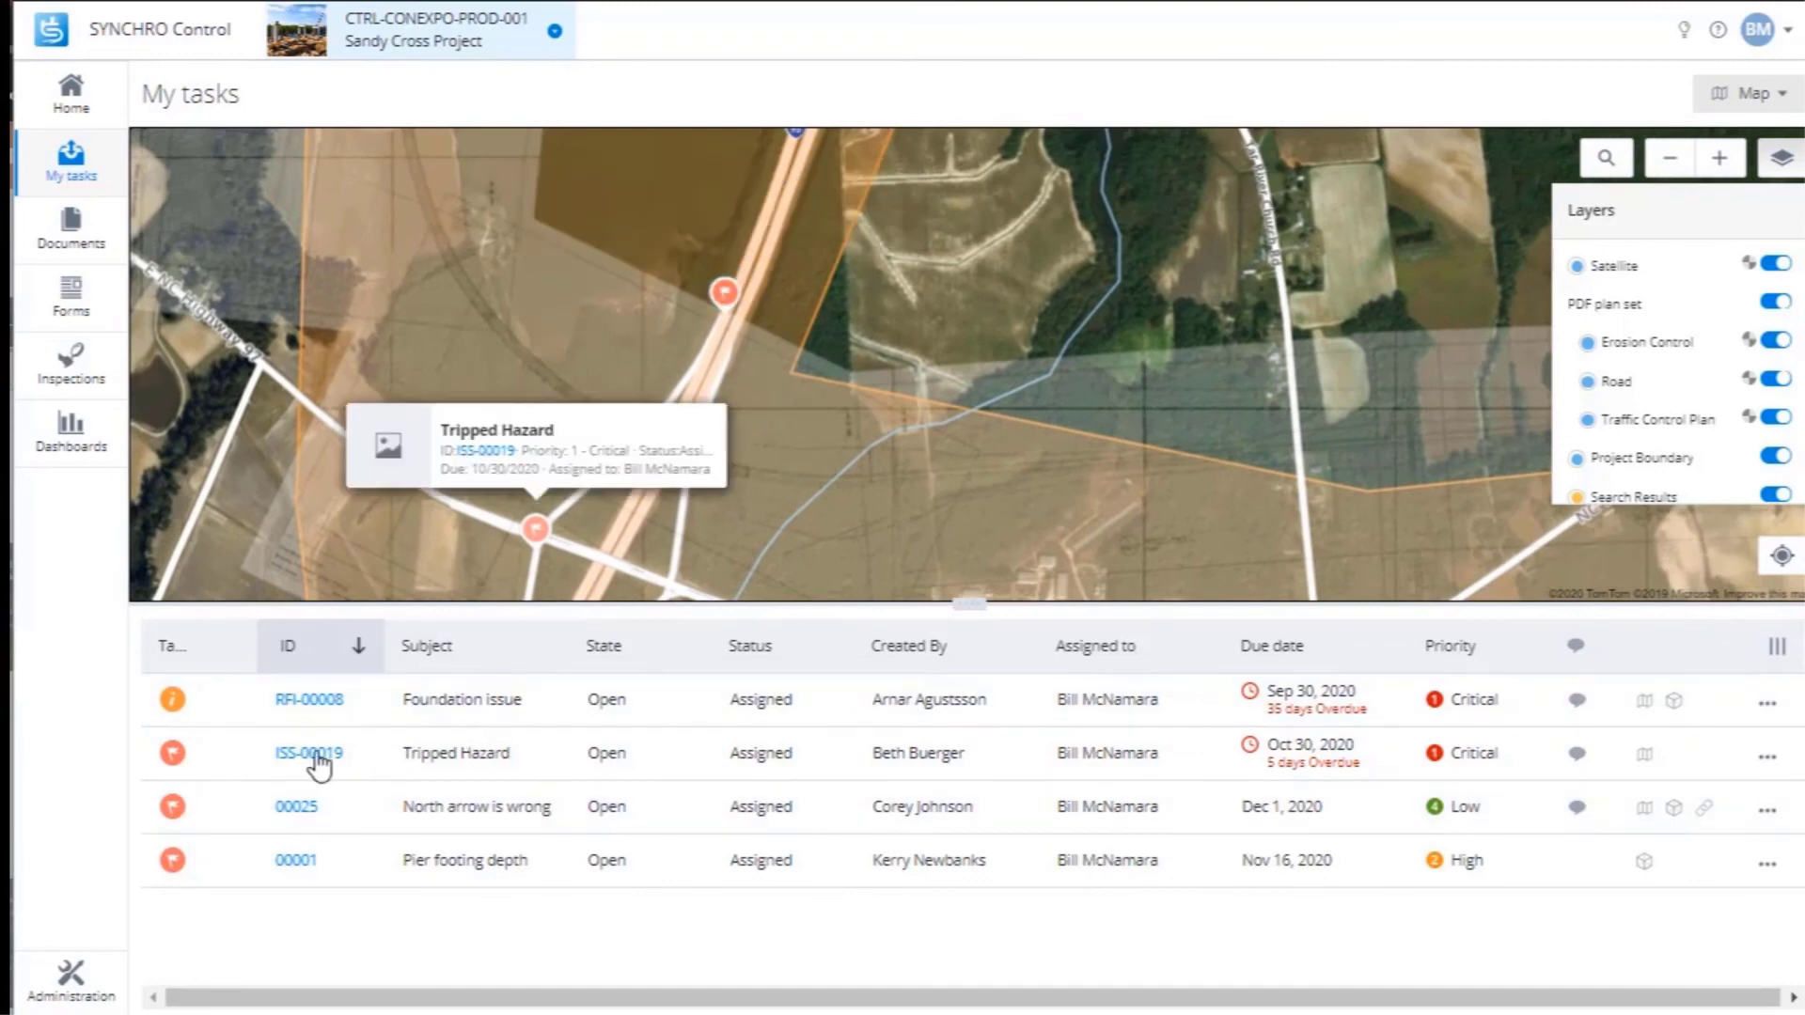